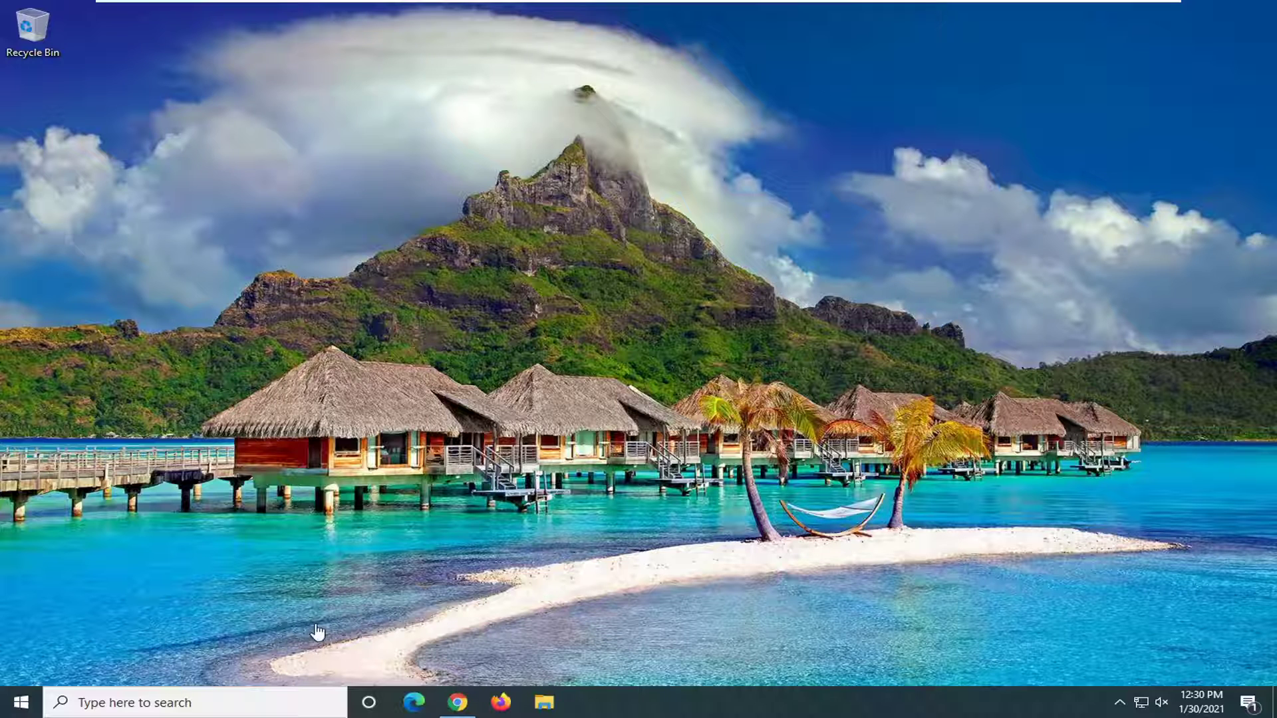
Step: Open the Start menu, view the Camera and Calendar context menus, then dismiss them
click(16, 706)
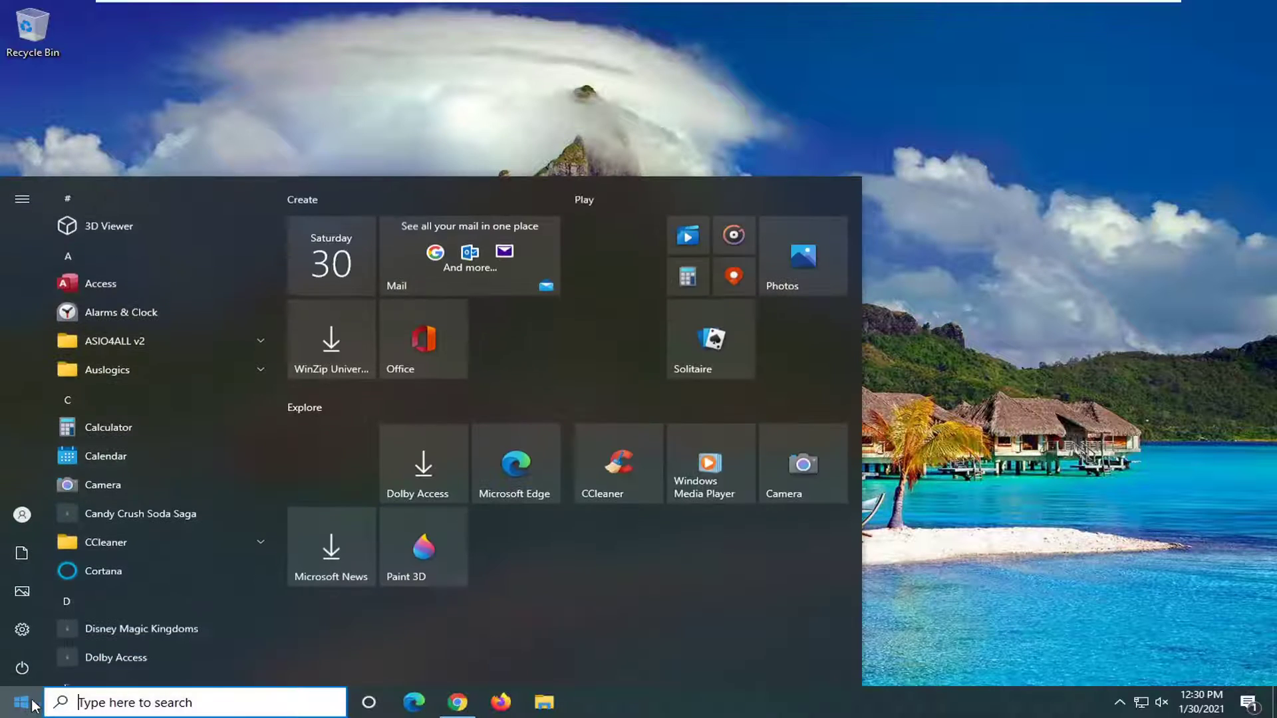
right_click(92, 481)
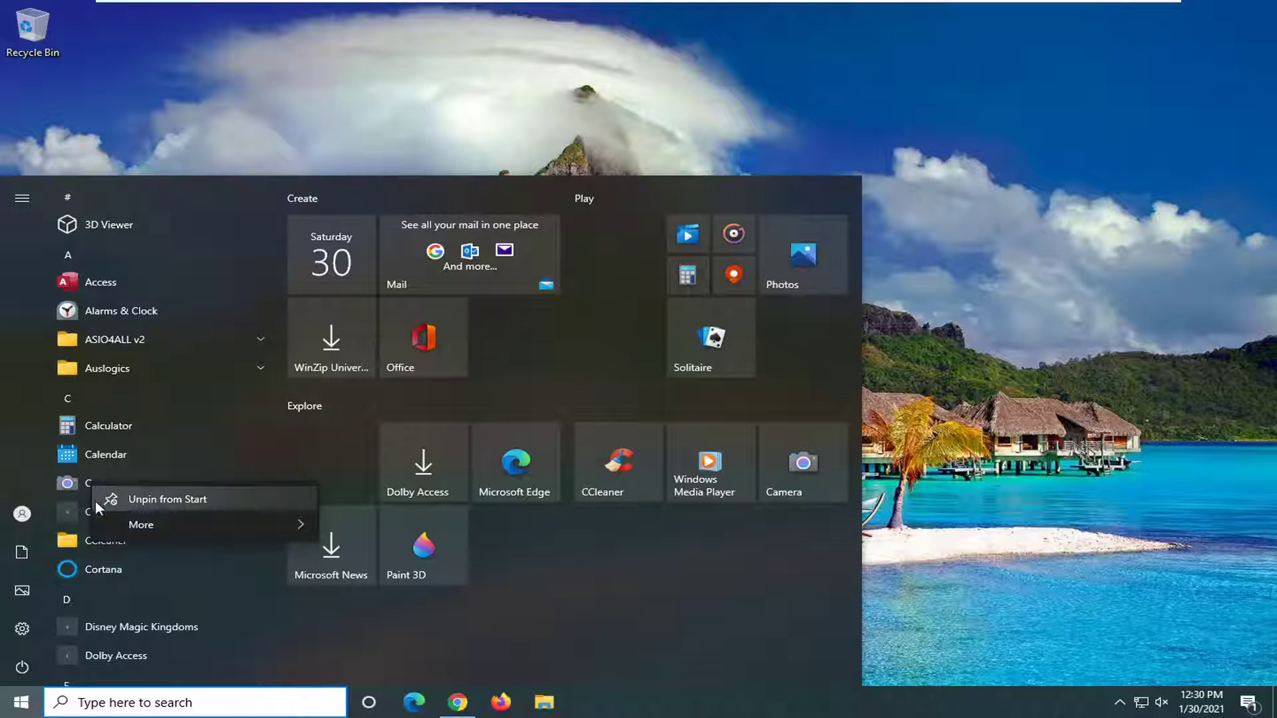
right_click(105, 452)
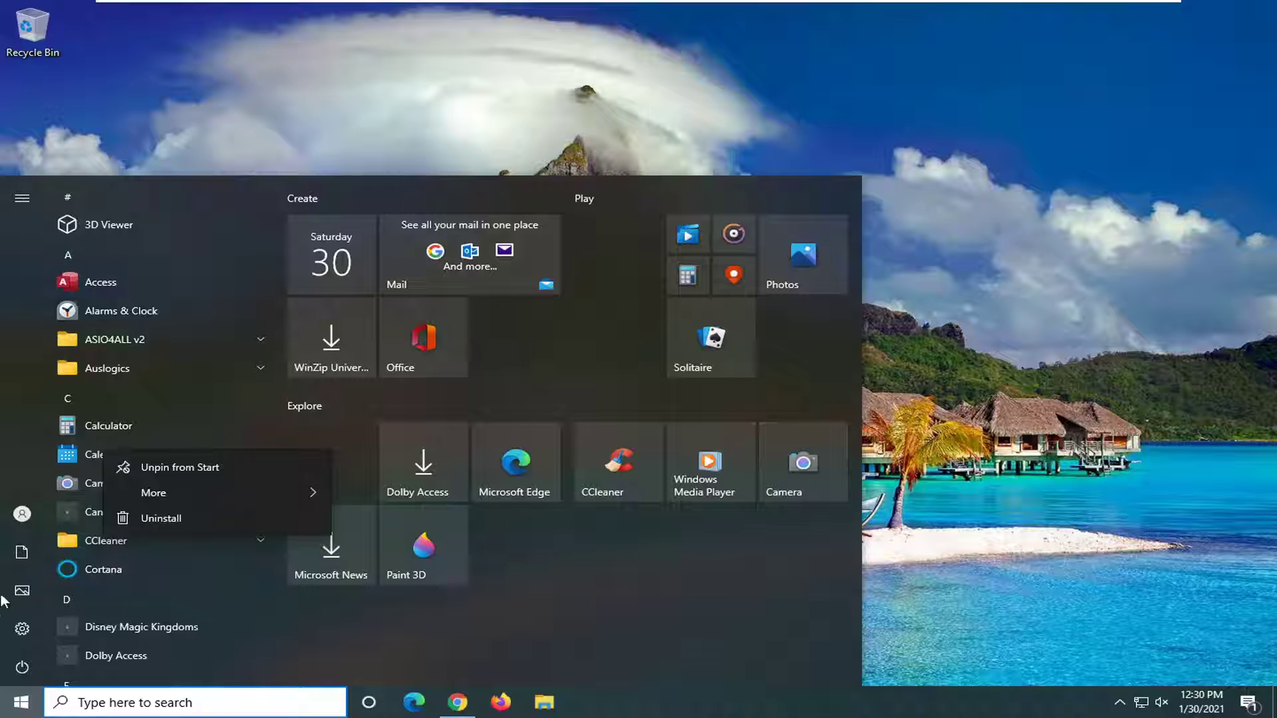
mouse_move(182, 500)
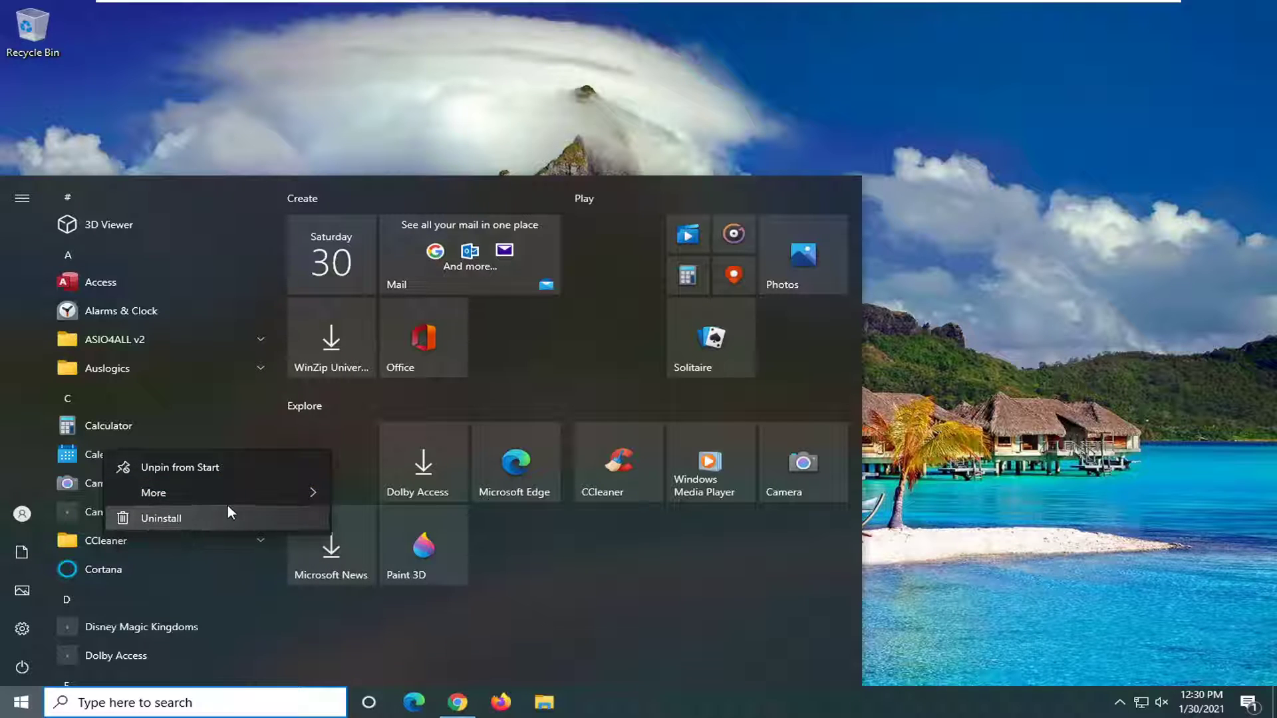
mouse_move(239, 488)
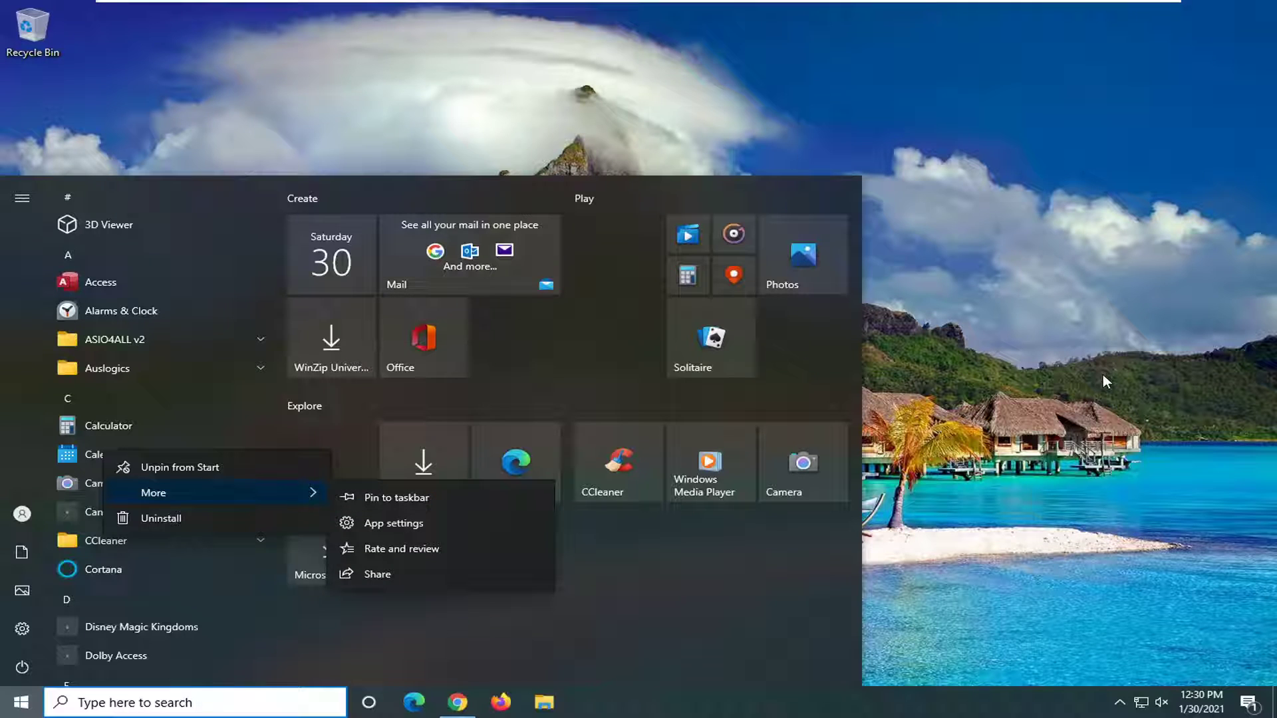
key(Escape)
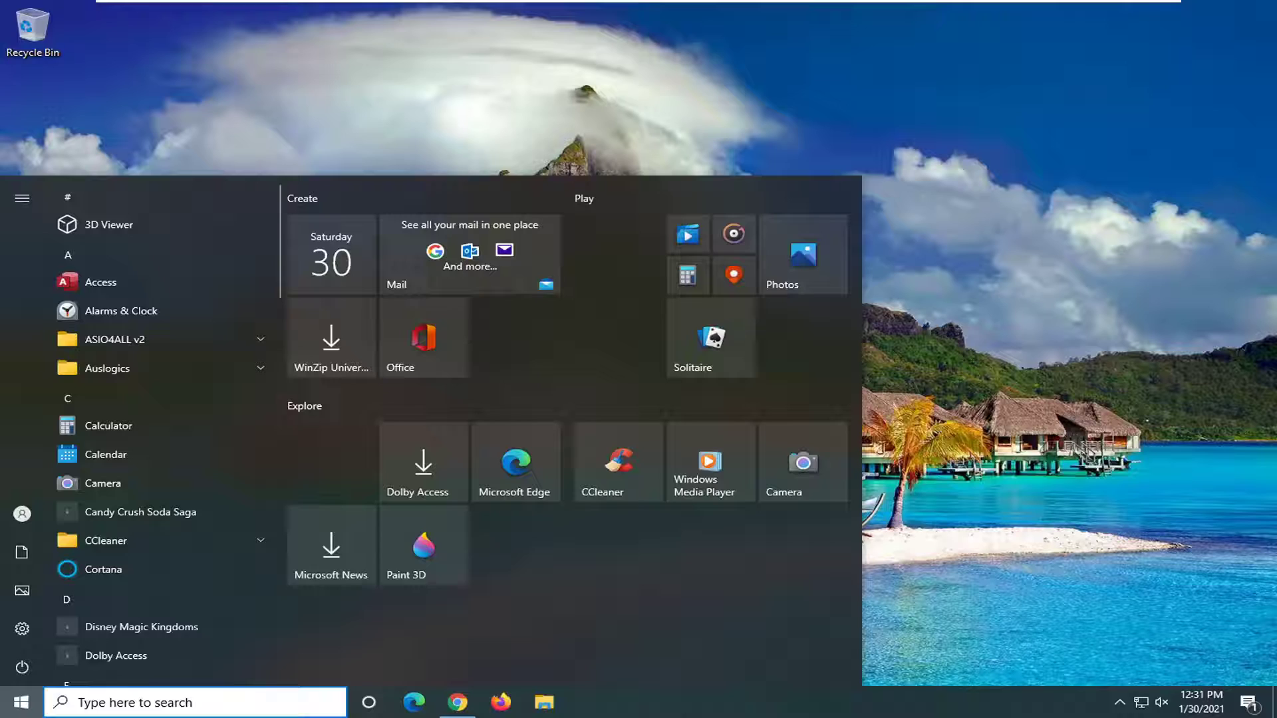
Step: Search for 'regedit' and run Registry Editor as administrator
click(26, 709)
click(26, 710)
text(regedit)
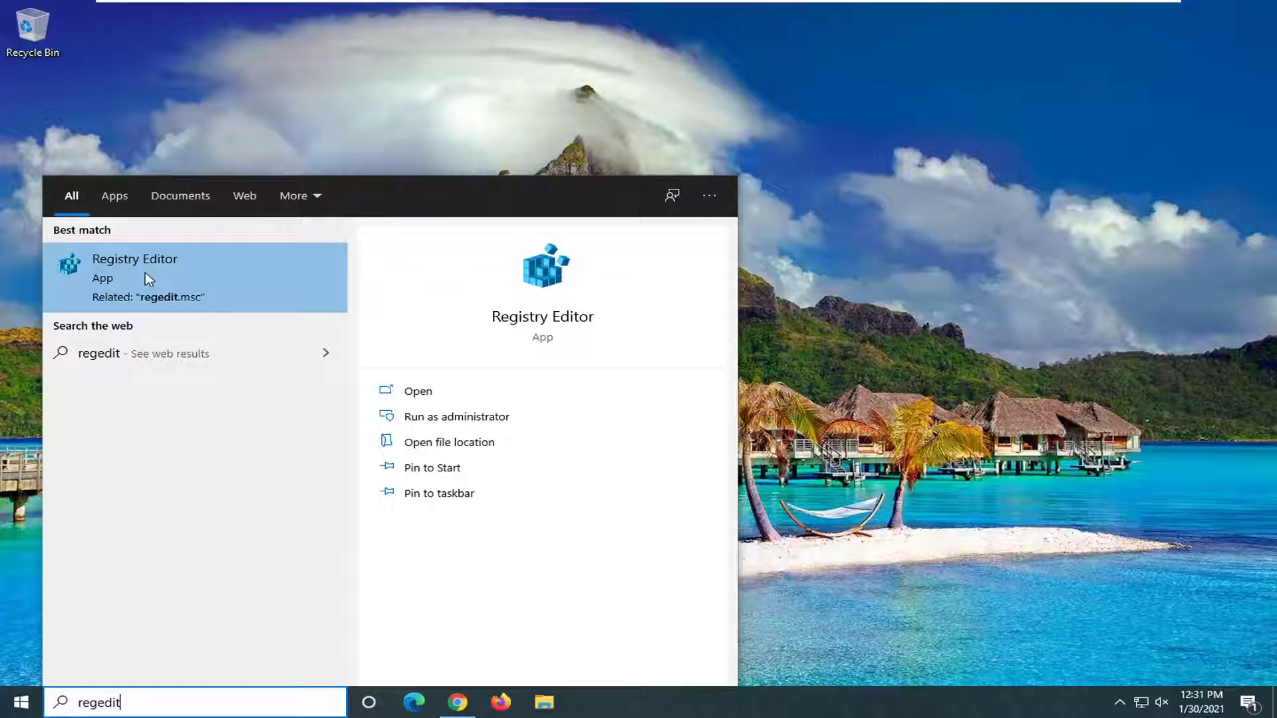
right_click(125, 270)
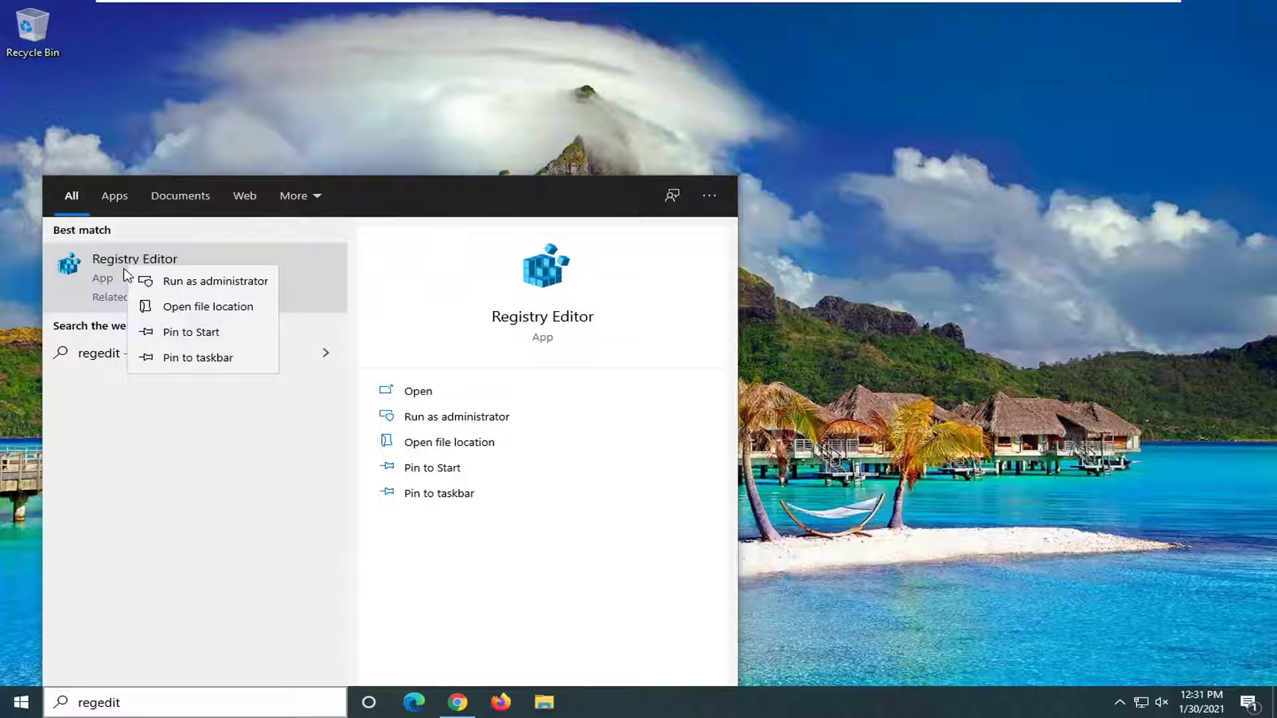
click(196, 281)
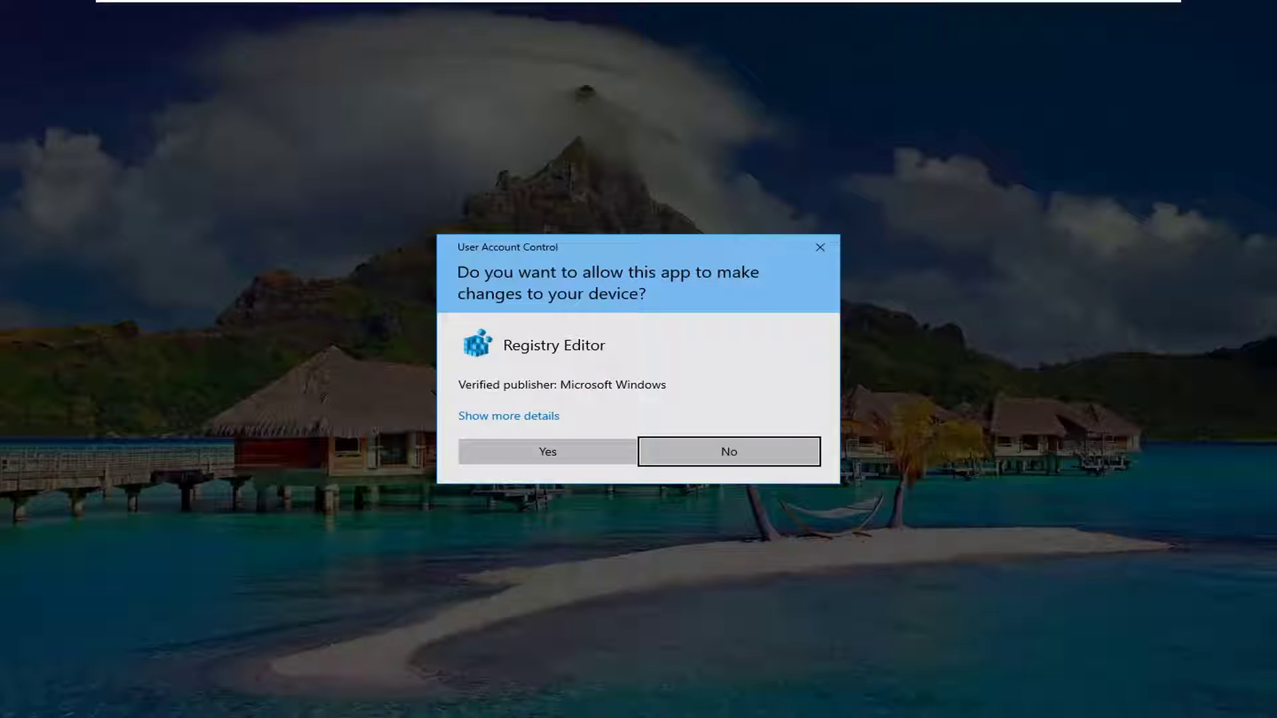
Step: Approve the UAC prompt, then open and cancel the registry Export dialog
click(583, 458)
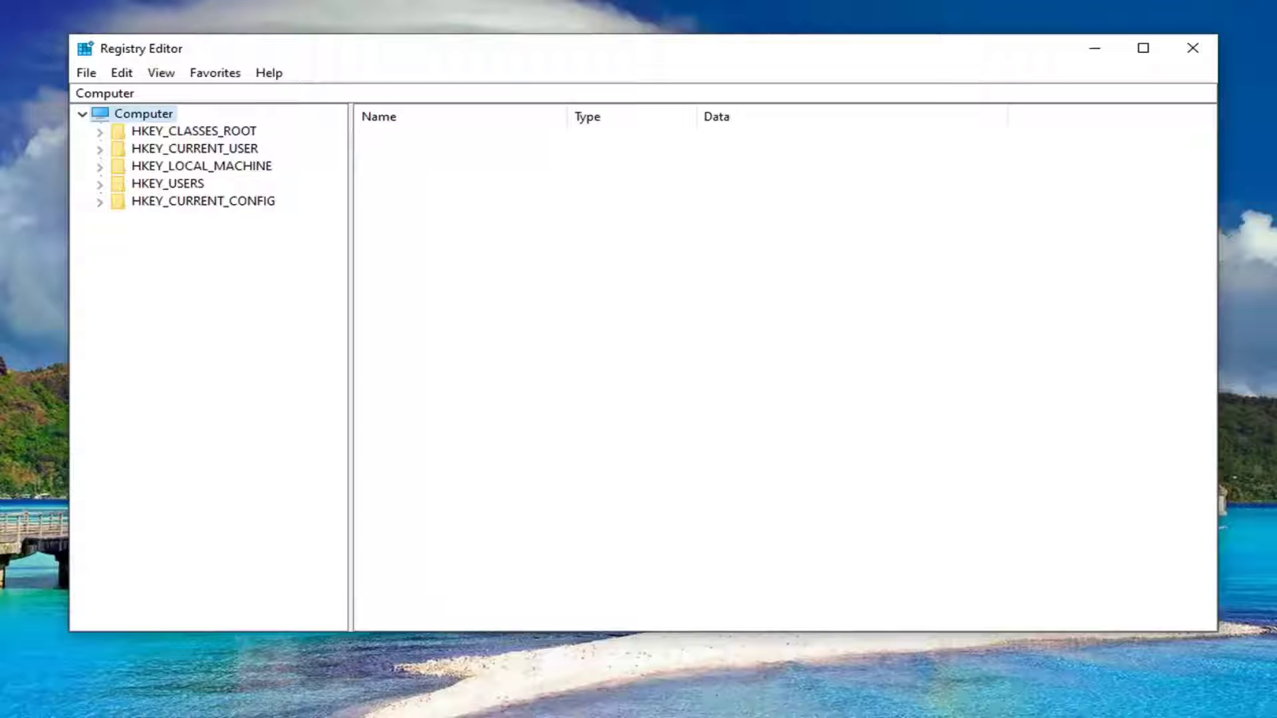
click(86, 74)
click(122, 120)
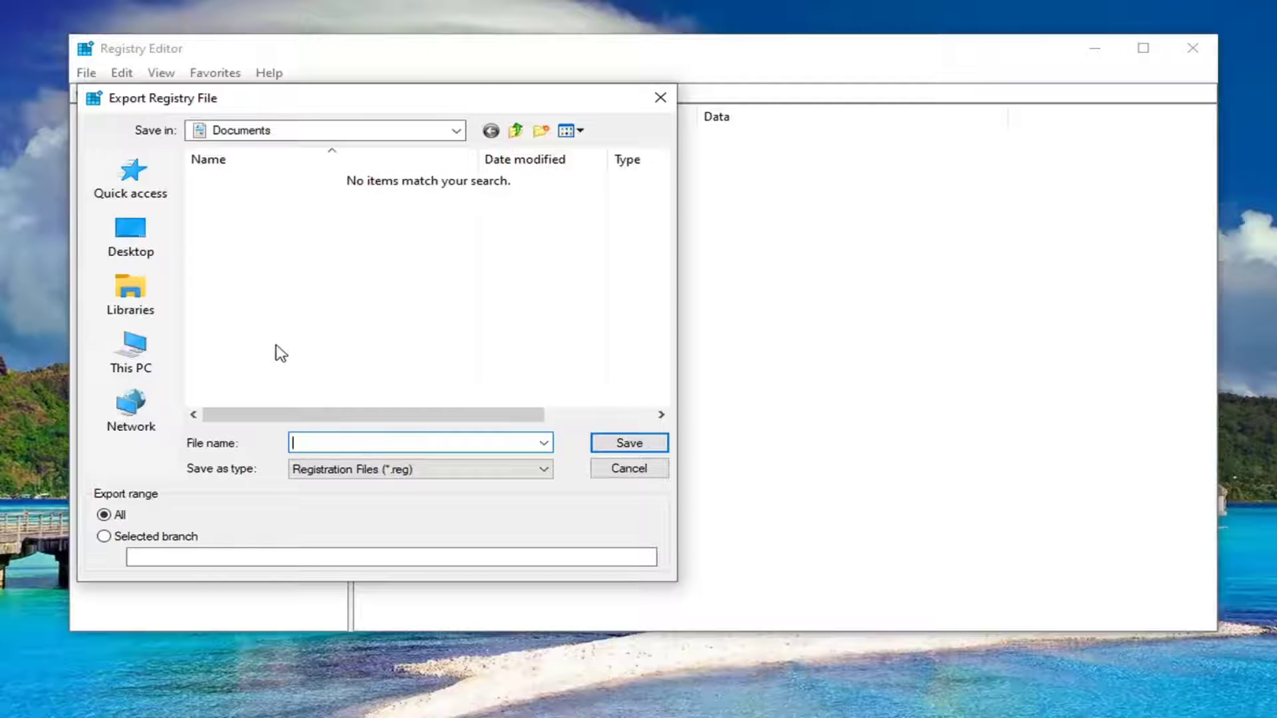
click(618, 473)
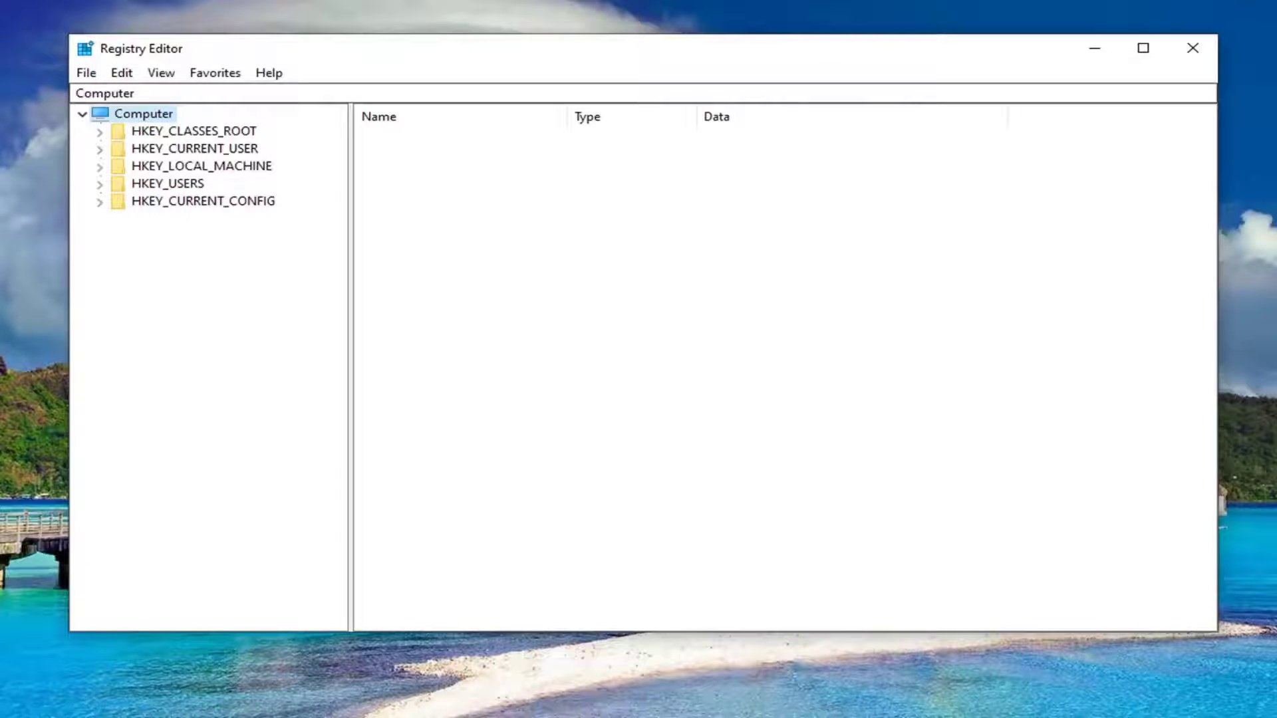
Step: Open the registry Import dialog from the File menu and cancel it
click(86, 73)
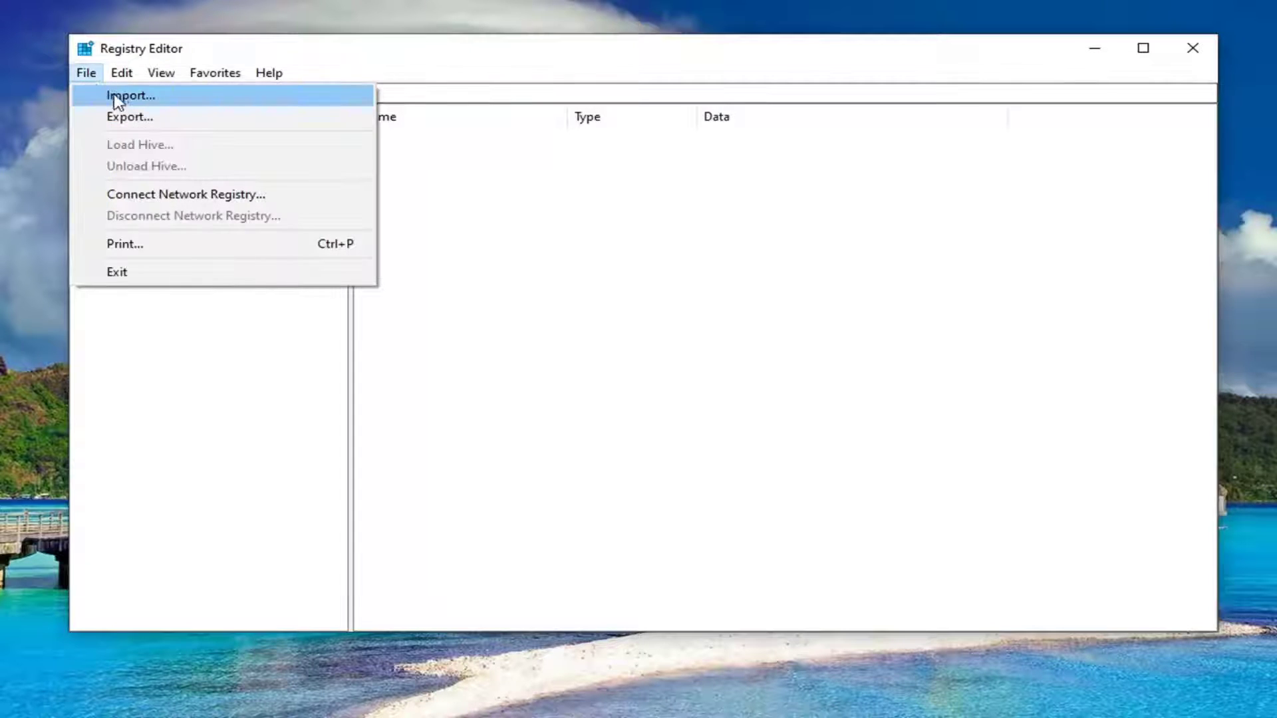
click(120, 95)
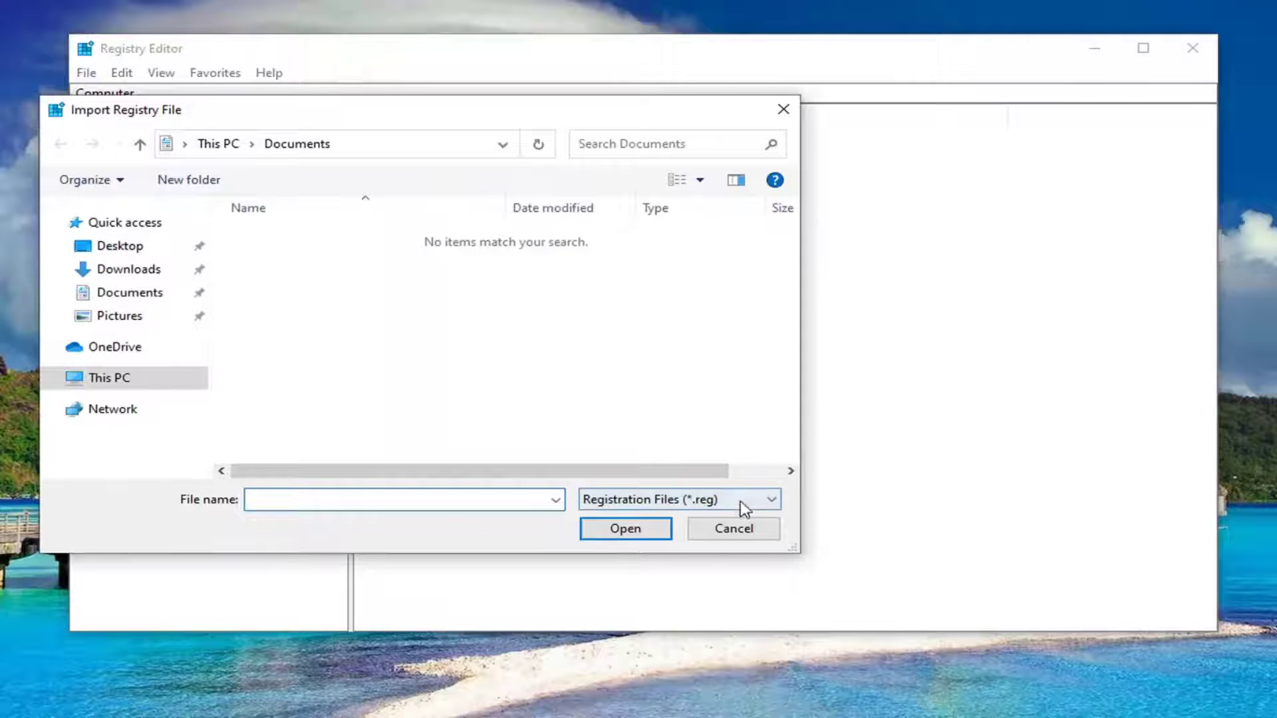
click(733, 529)
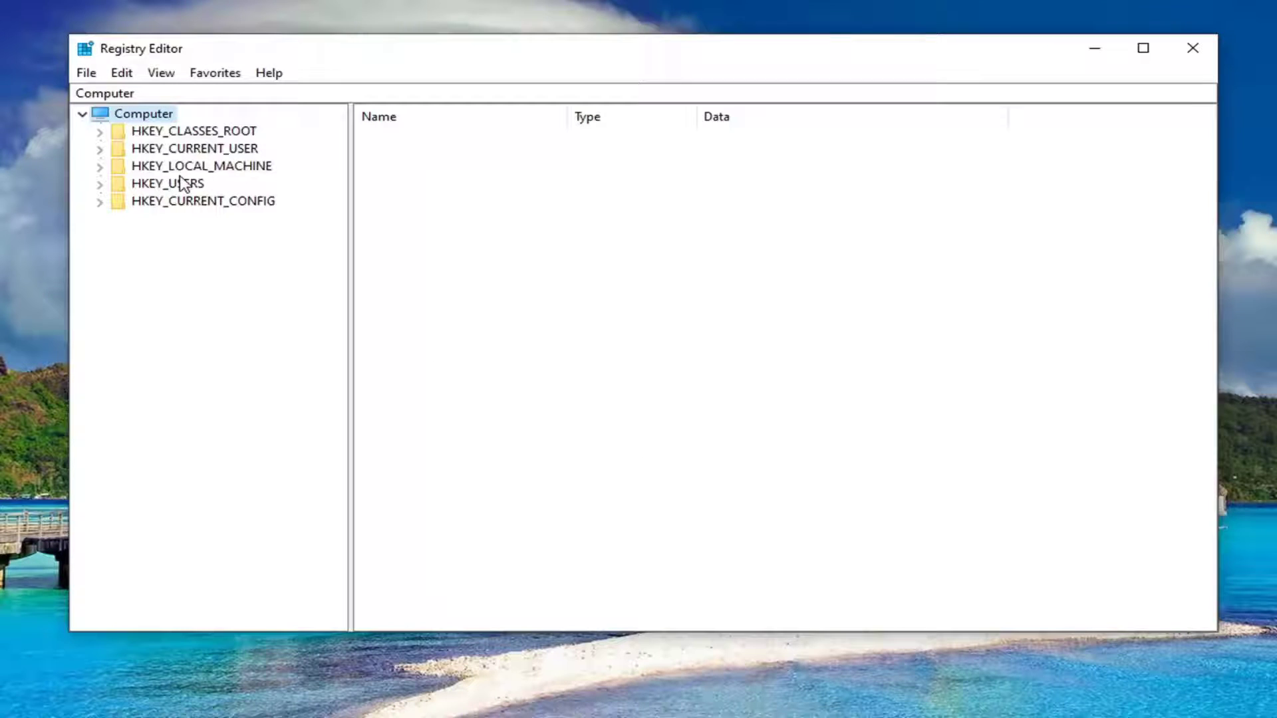
Step: Expand HKEY_CURRENT_USER > SOFTWARE > Policies > Microsoft and expand the Windows key
double_click(212, 149)
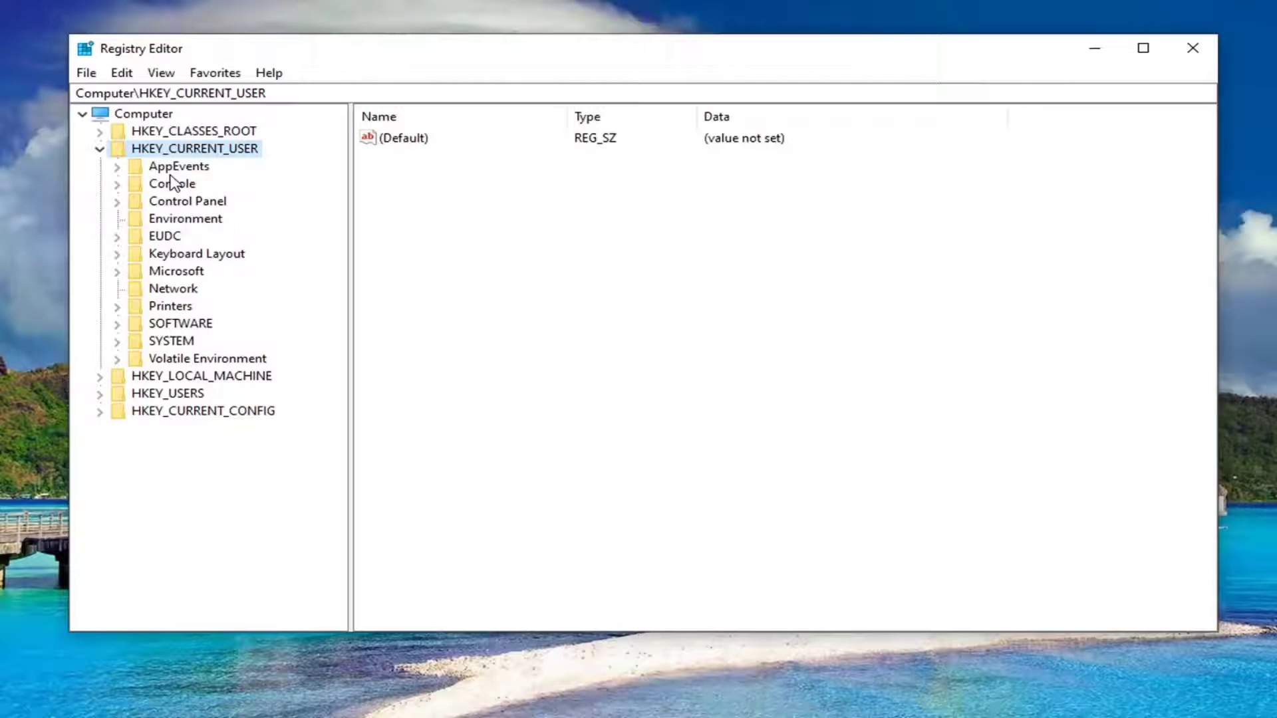
double_click(183, 324)
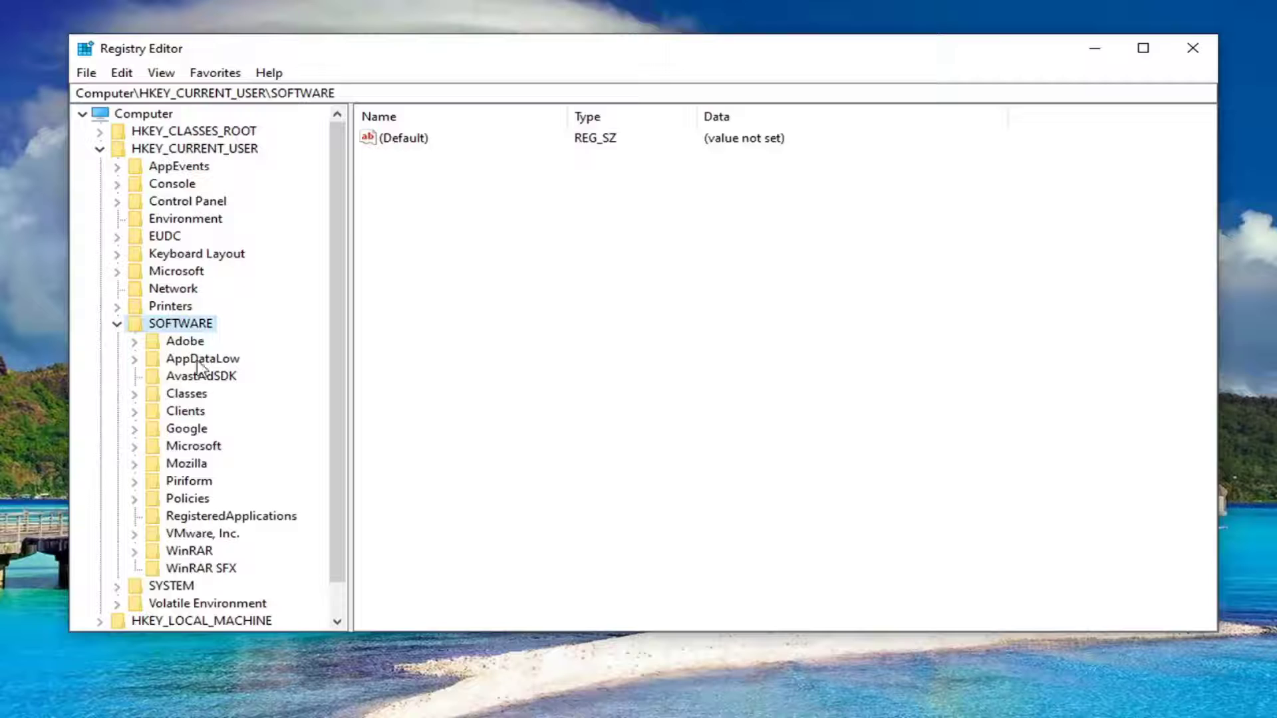
double_click(187, 500)
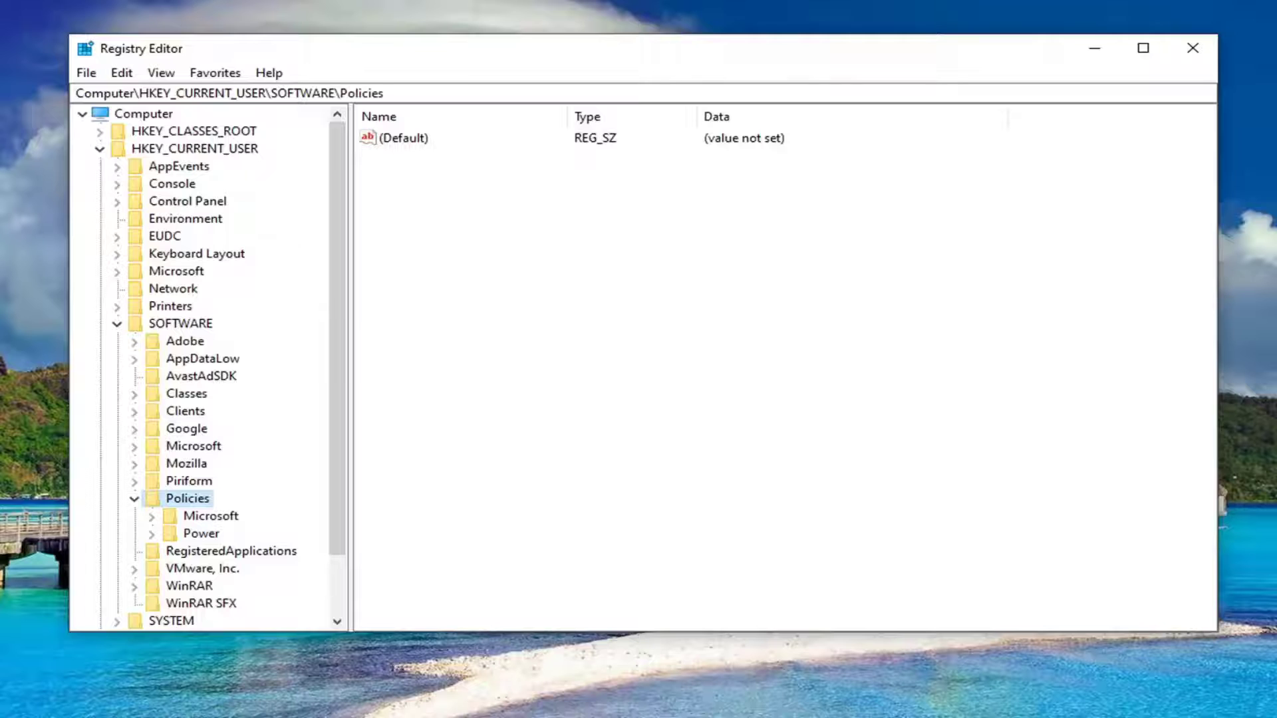
double_click(210, 517)
scroll(212, 512, down, 2)
click(212, 445)
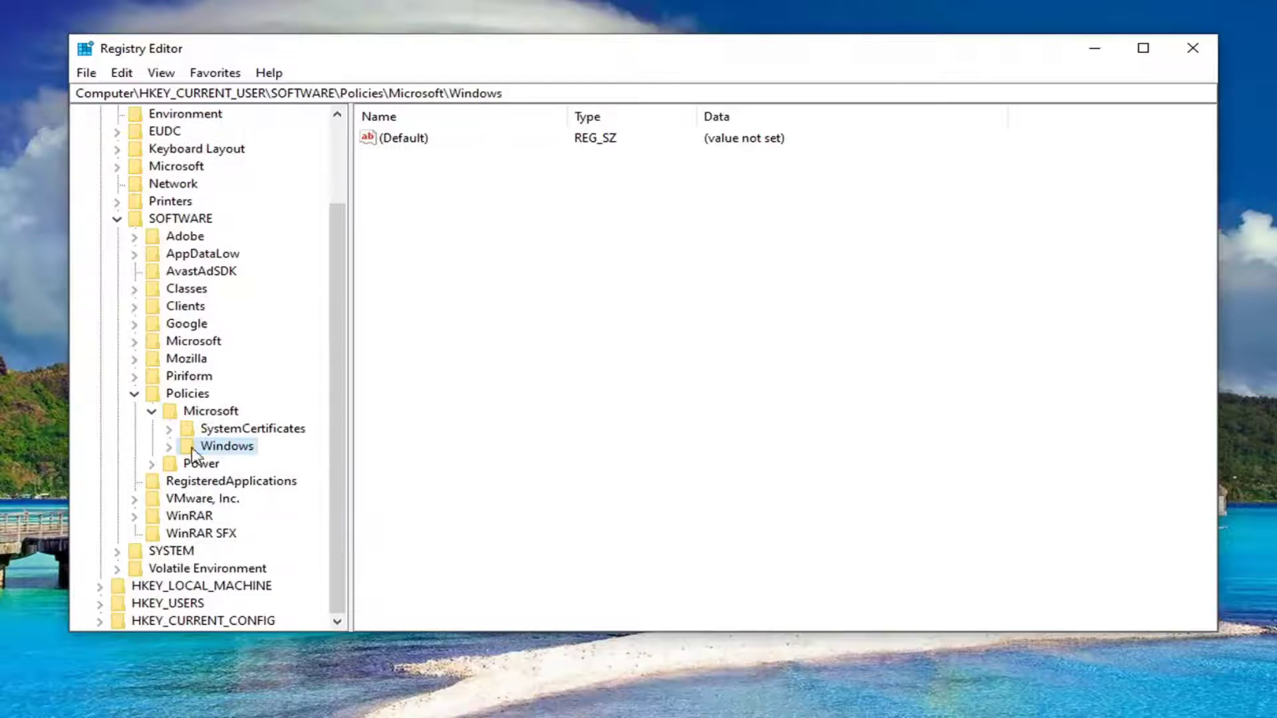
double_click(213, 452)
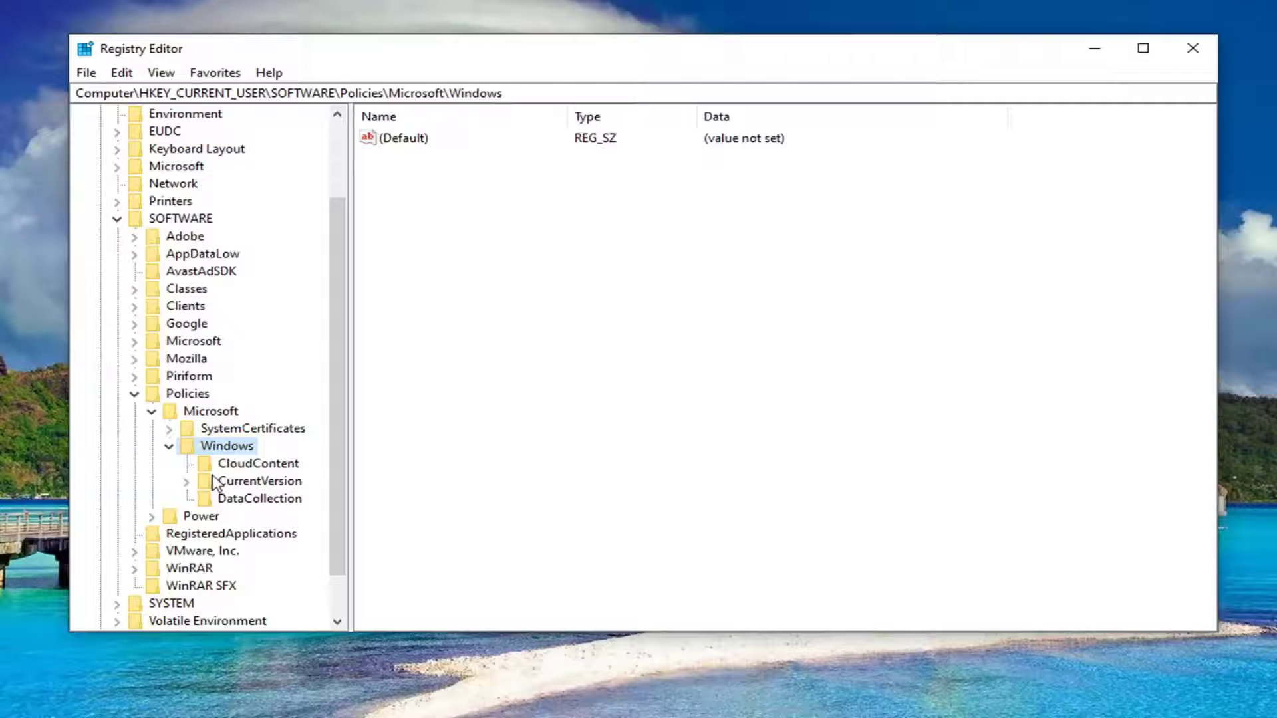
Step: Add a new subkey under Windows and name it 'Explorer'
right_click(224, 447)
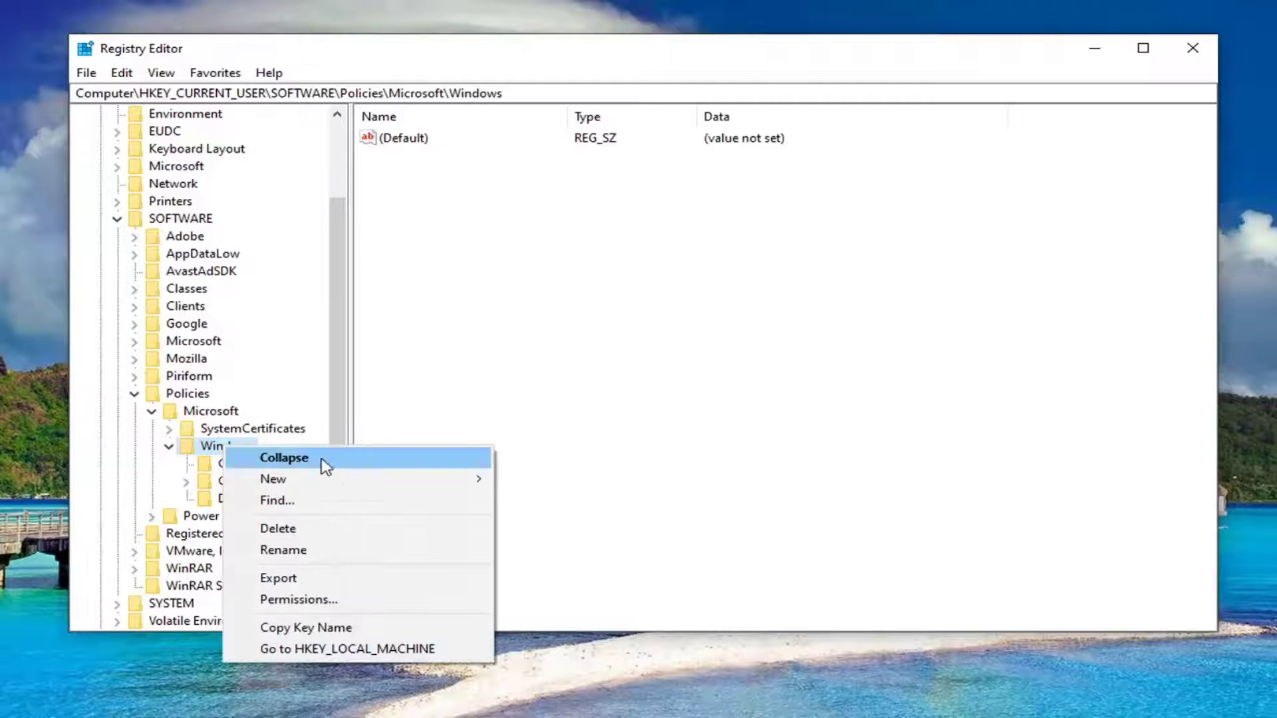
mouse_move(441, 479)
click(532, 478)
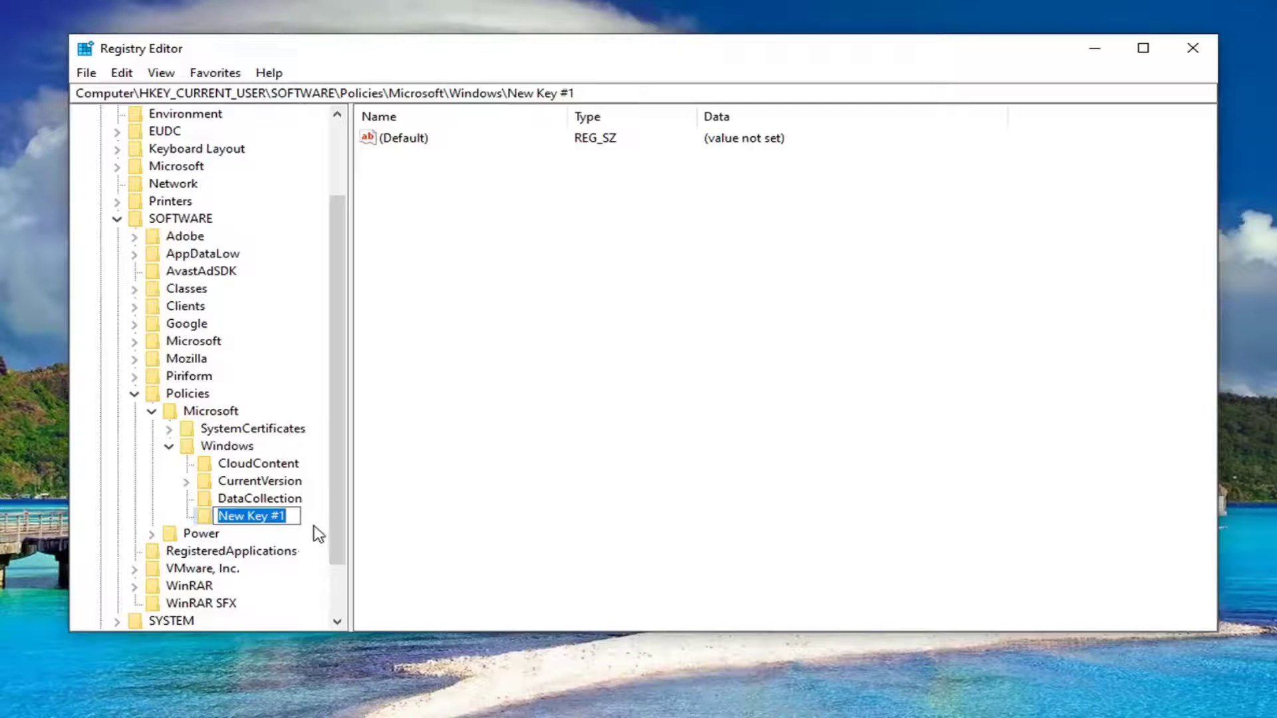
text(Ex)
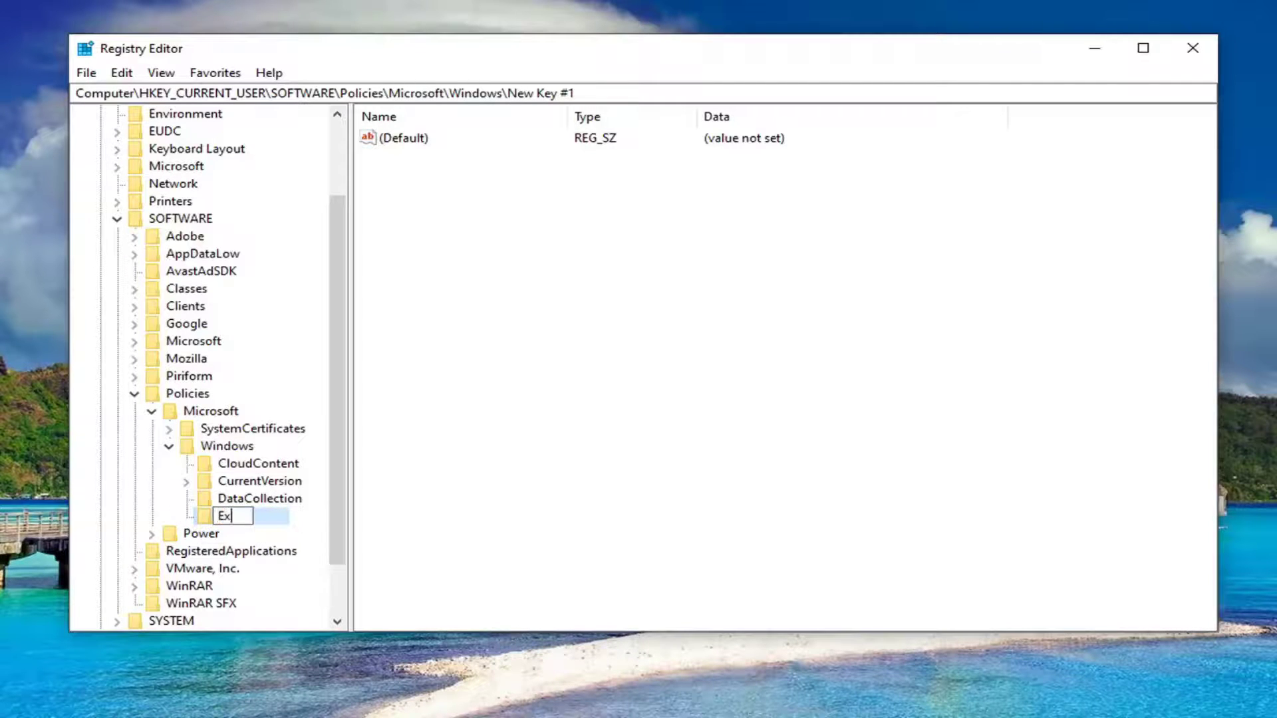
text(plorer)
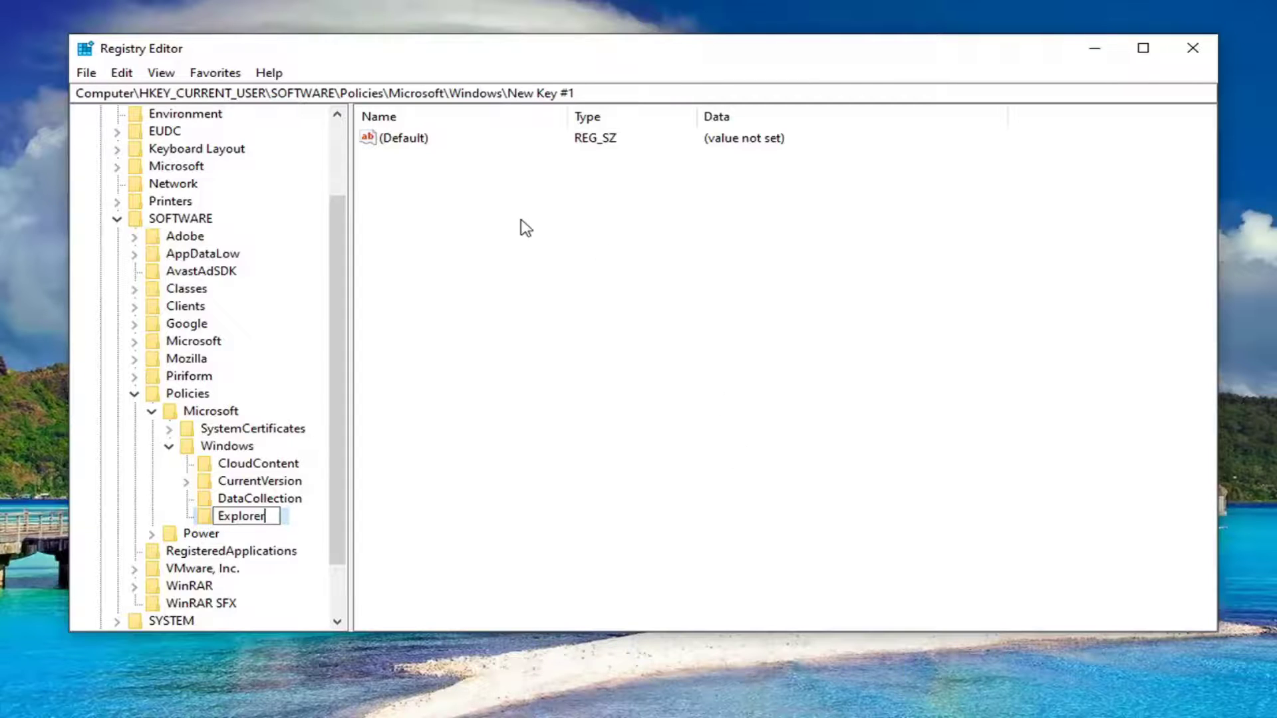
Step: Create a DWORD (32-bit) value named NoUninstallFromStart in the Explorer key
right_click(460, 197)
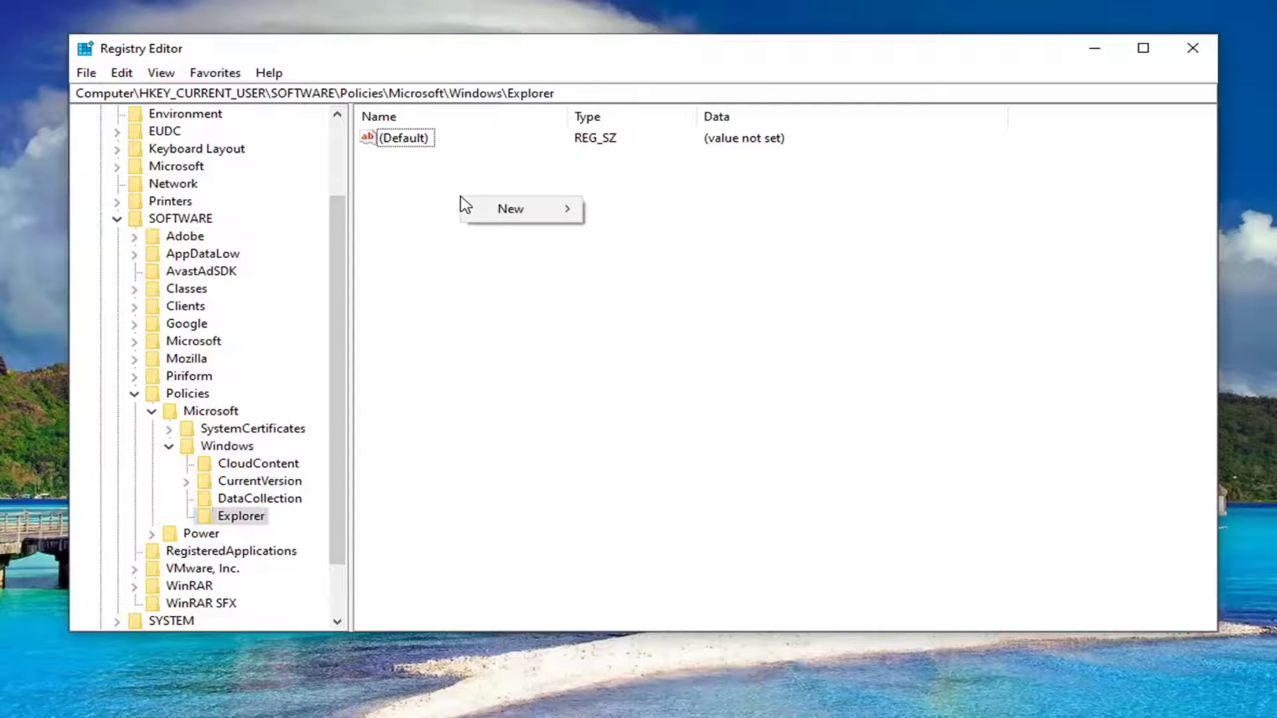
mouse_move(552, 218)
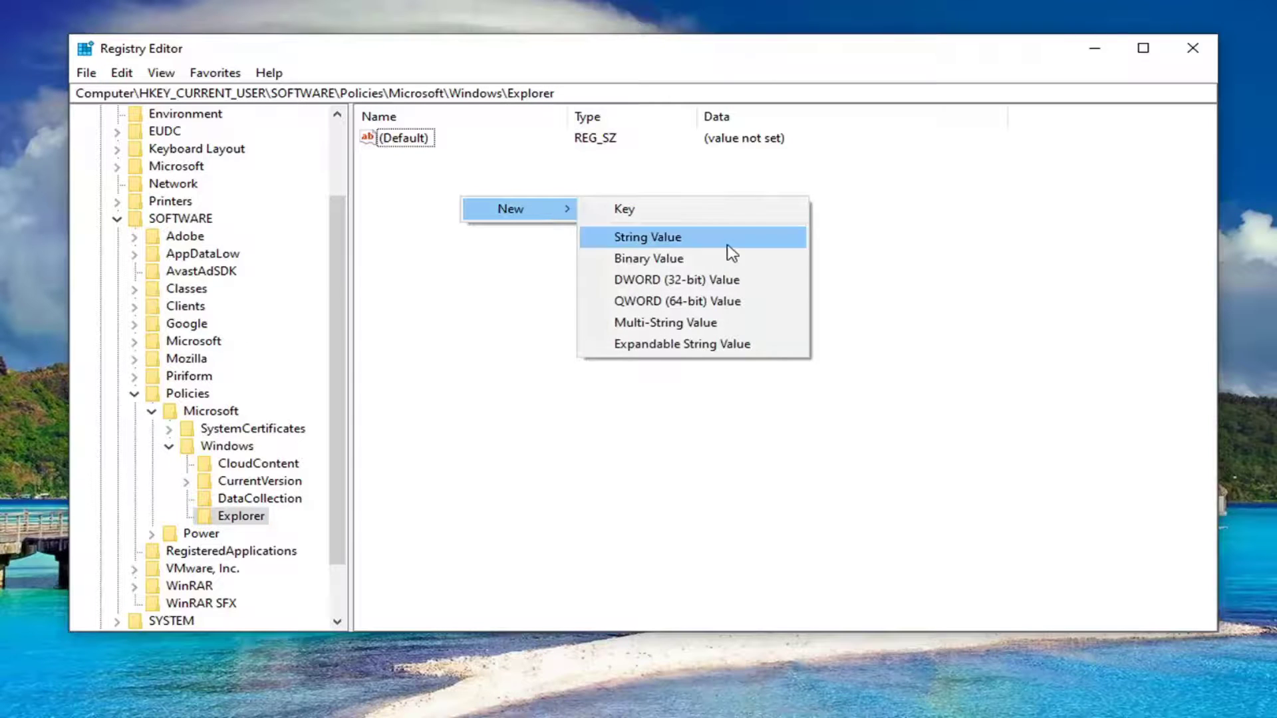
click(677, 284)
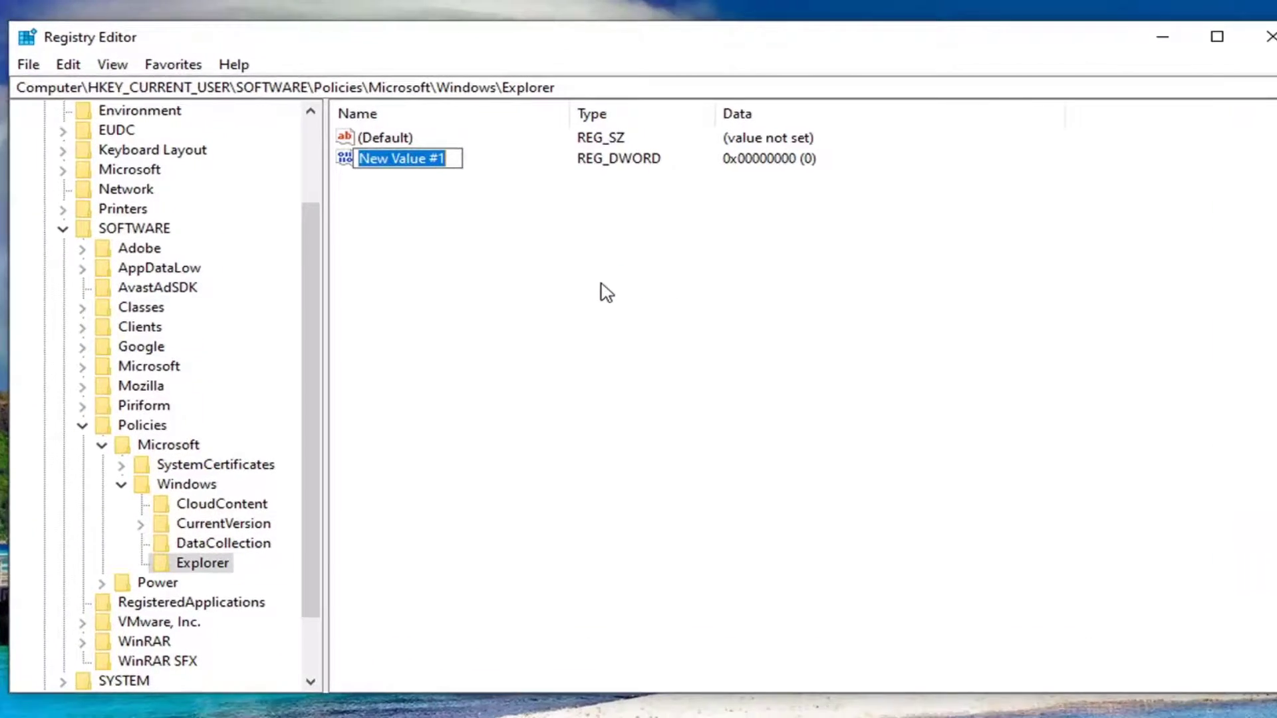
text(NoUni)
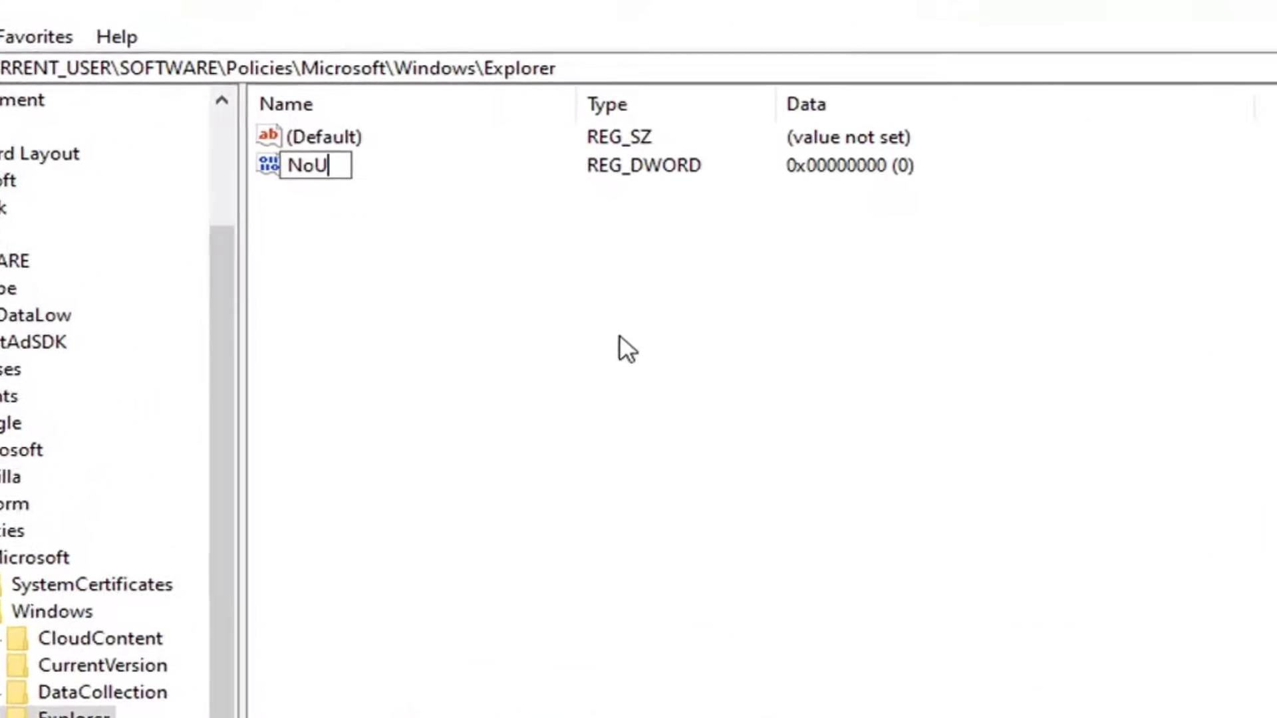
text(nstallF)
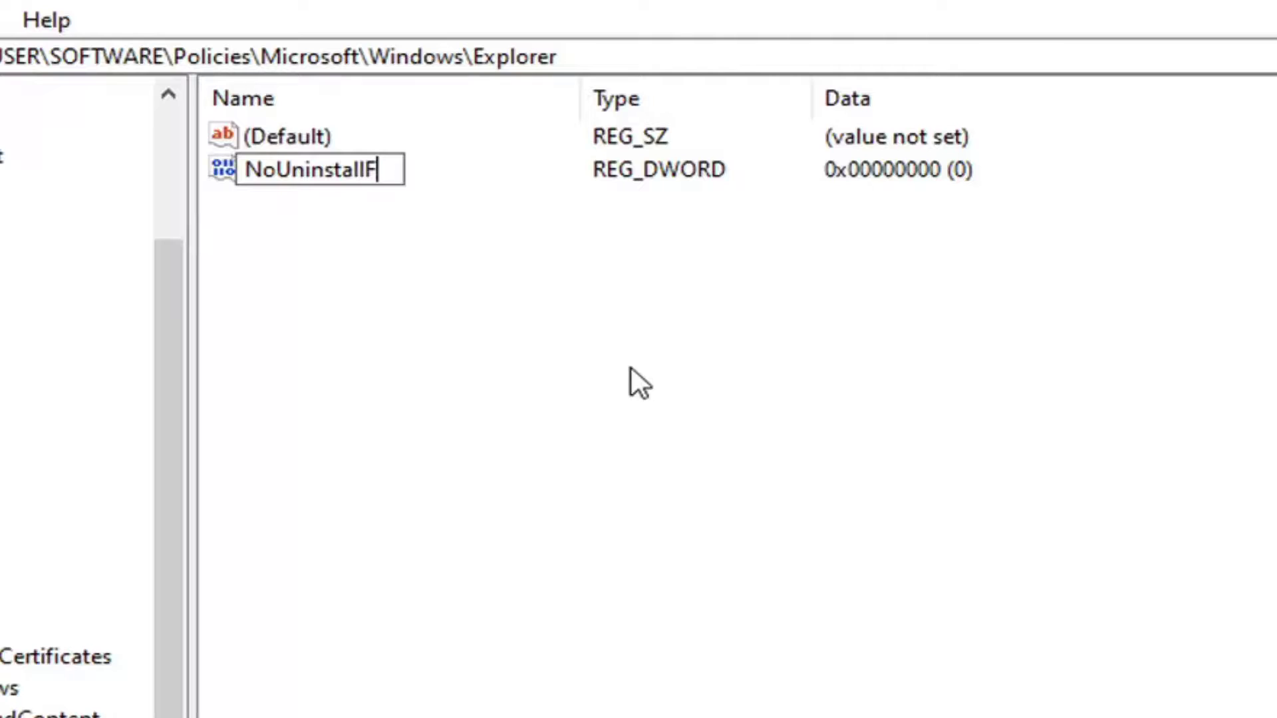
text(romStart)
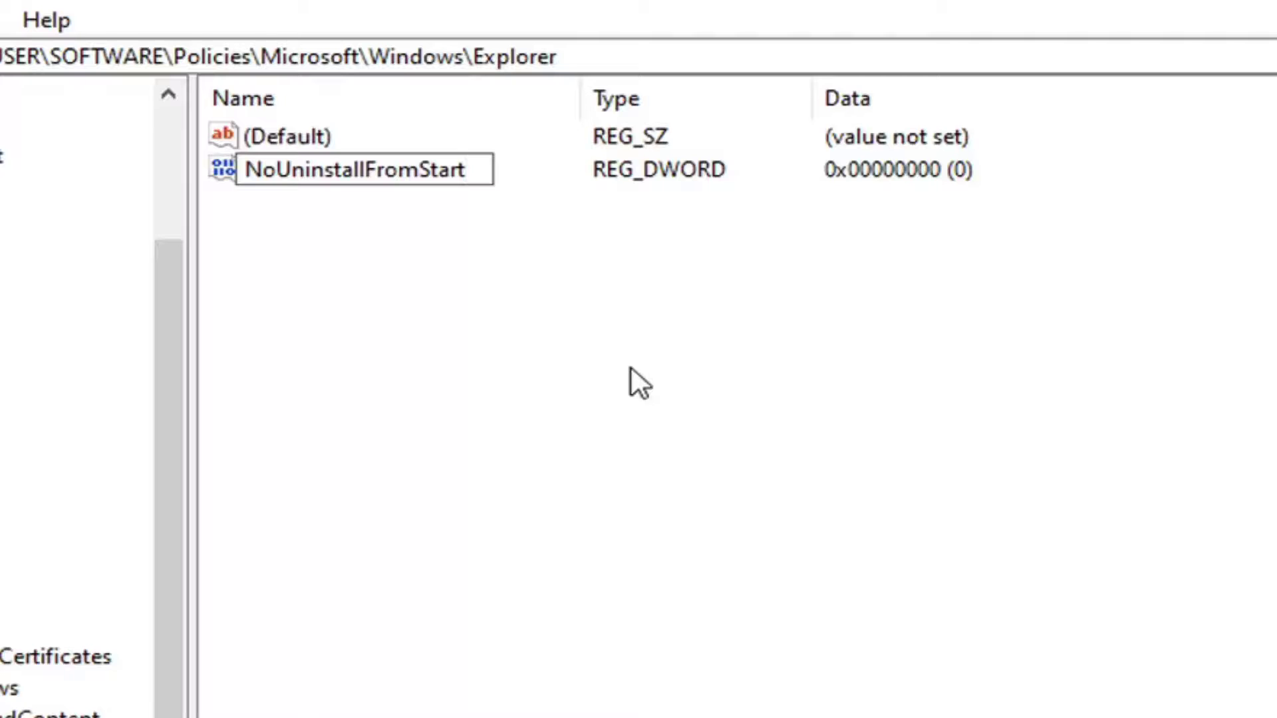
key(Return)
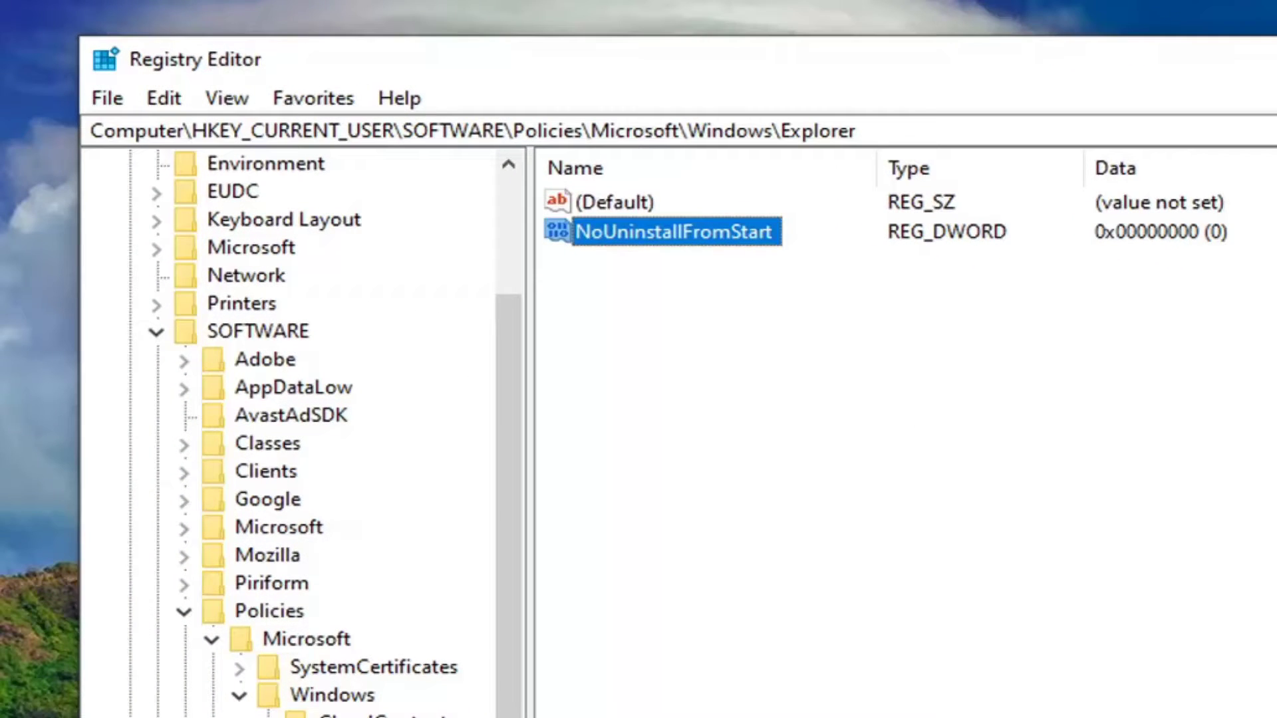
Step: Set the NoUninstallFromStart value data to 1
double_click(709, 234)
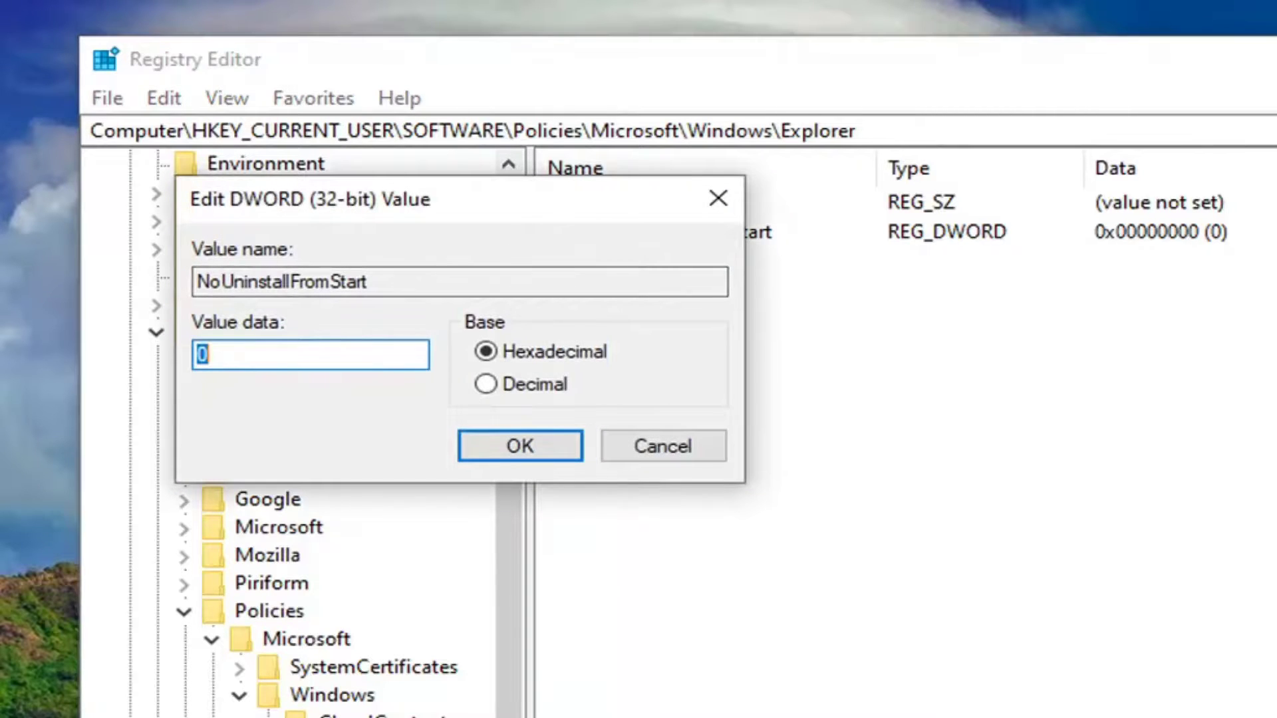
text(1)
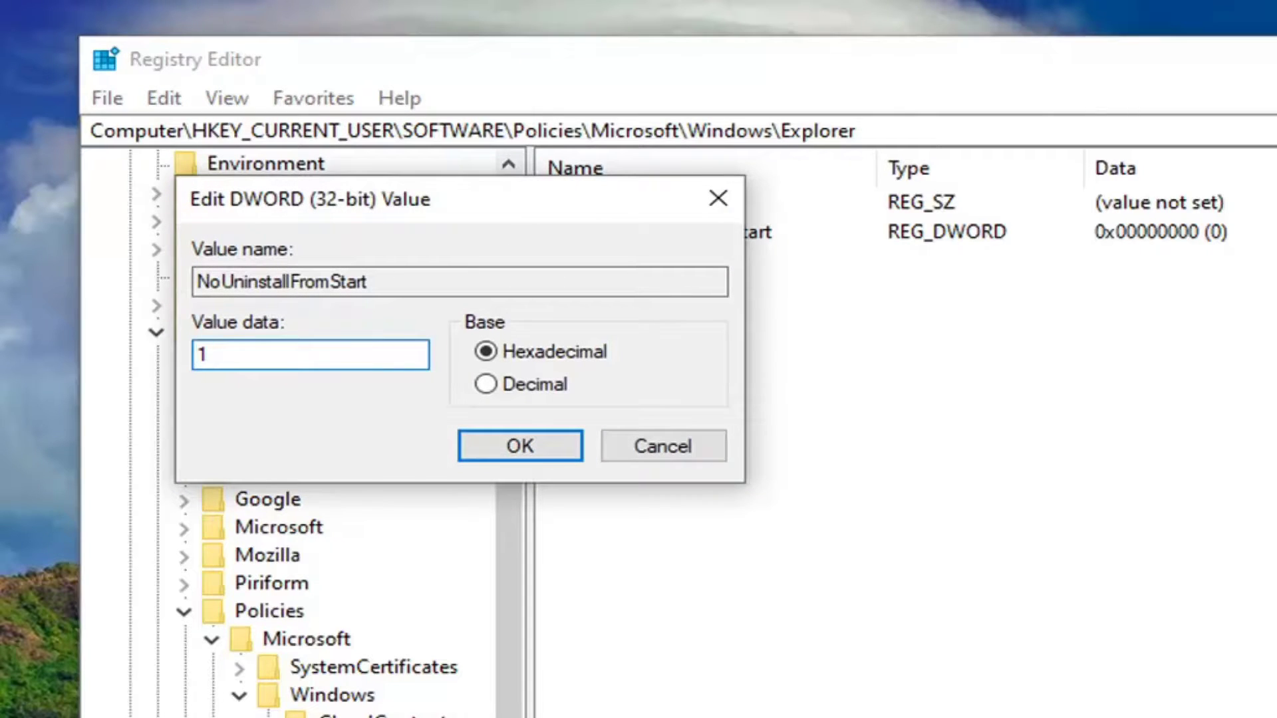
click(528, 441)
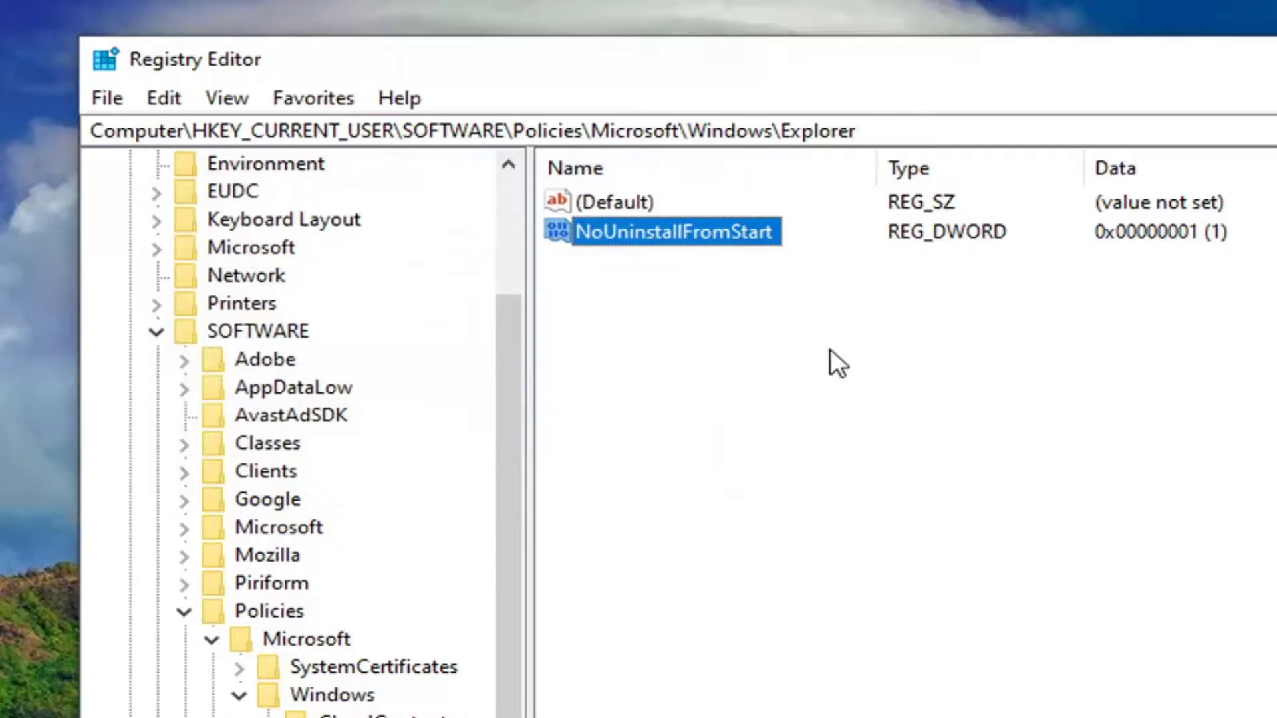
Step: Dismiss the value's context menu and collapse the Windows, Microsoft, Policies, SOFTWARE and HKEY_CURRENT_USER branches
right_click(643, 230)
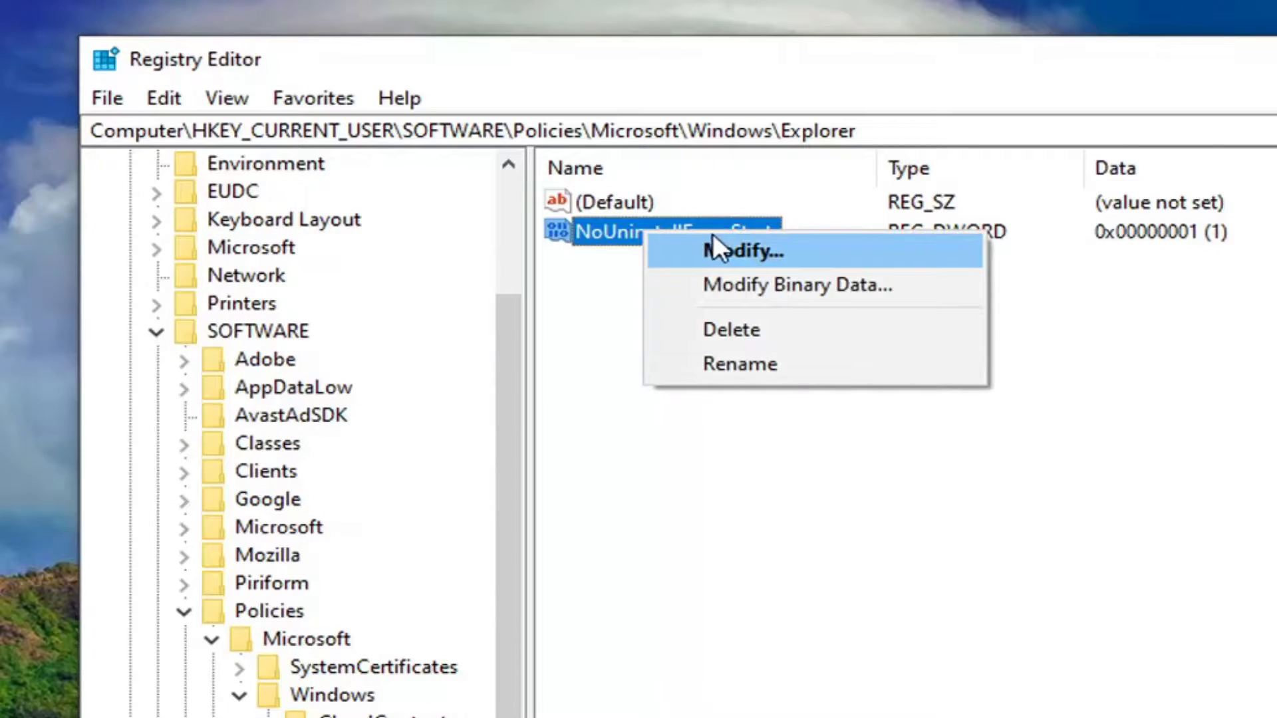
click(665, 432)
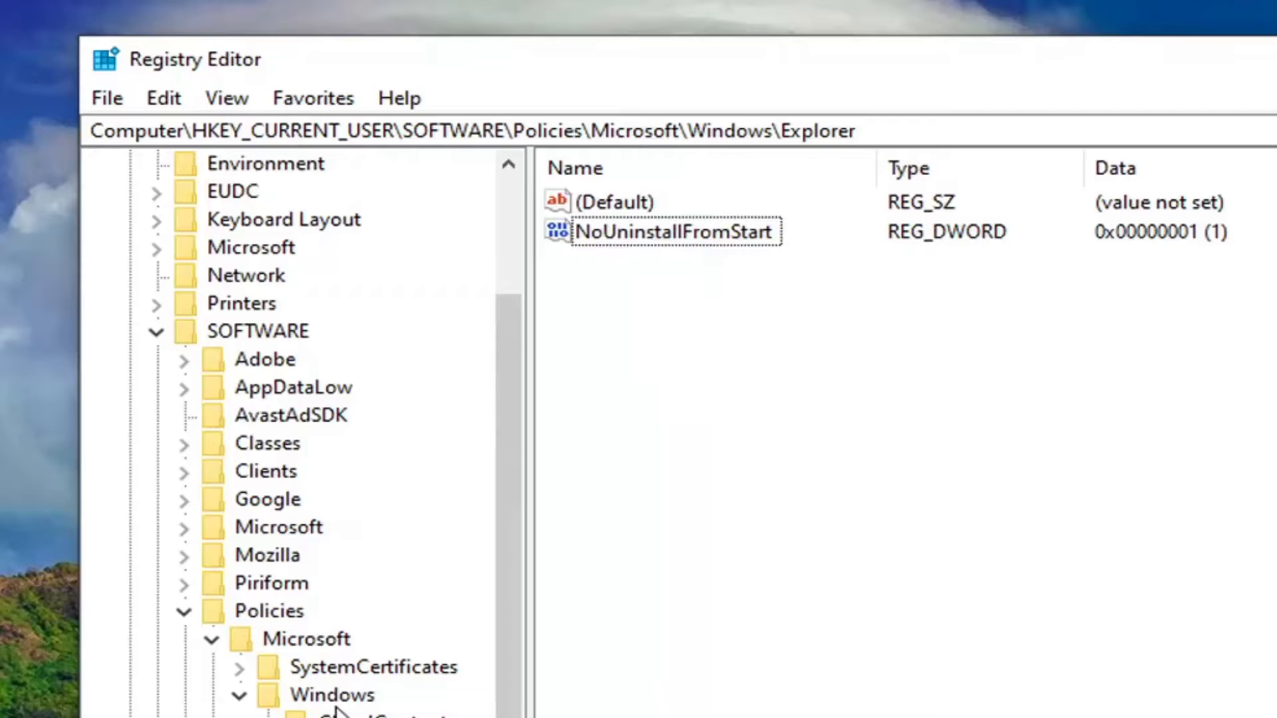
click(240, 695)
click(211, 638)
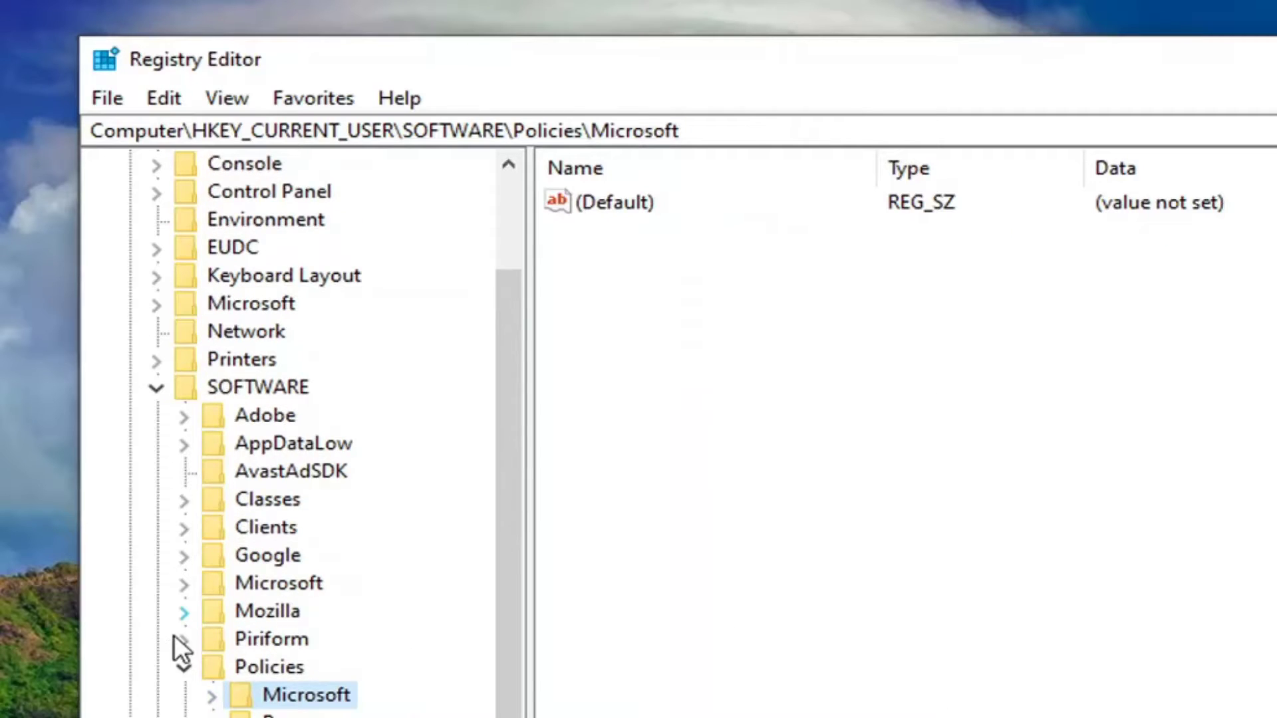
click(183, 663)
click(157, 442)
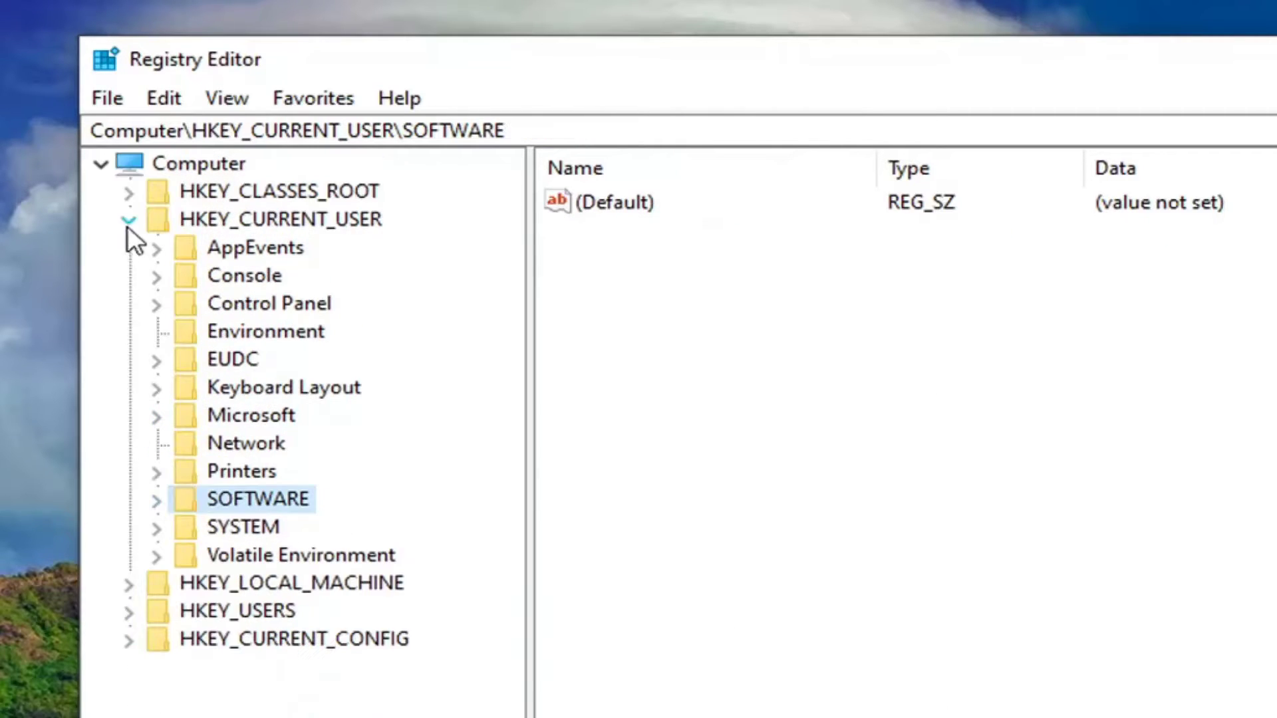